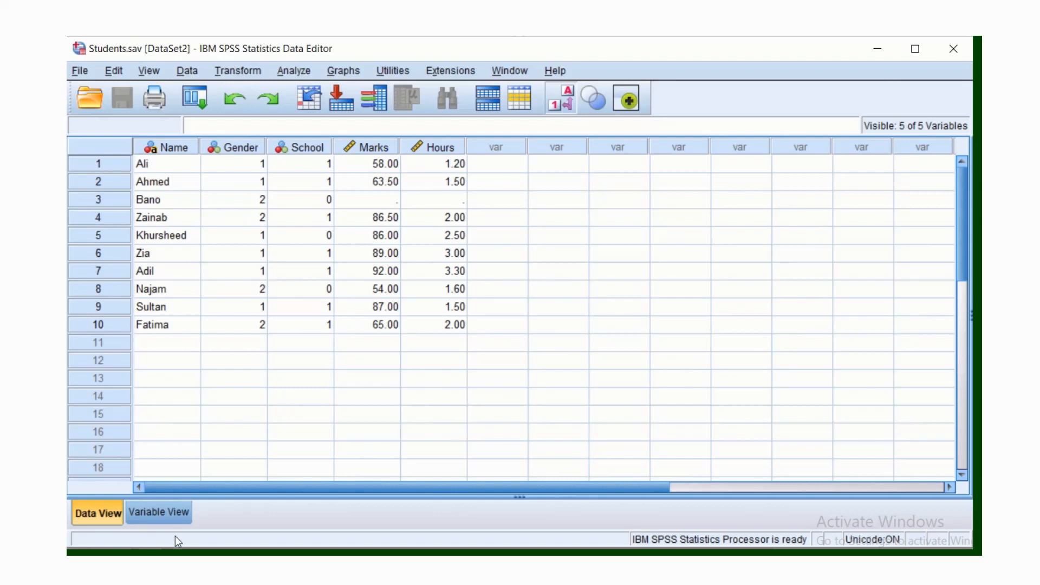
- Examine the Students dataset and its variable definitions, paying attention to the coded Gender column
click(139, 506)
click(93, 512)
click(555, 361)
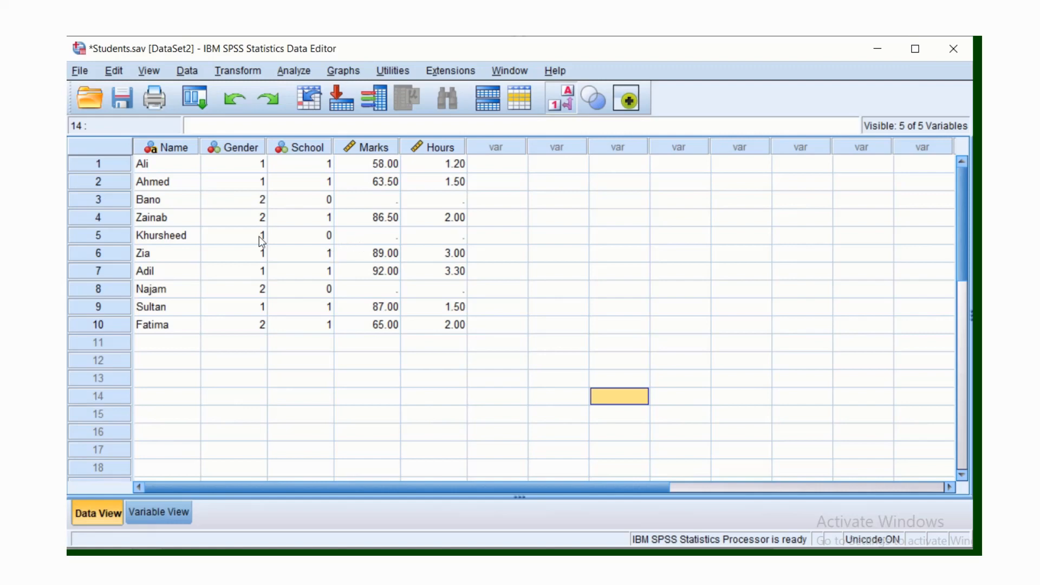
click(236, 166)
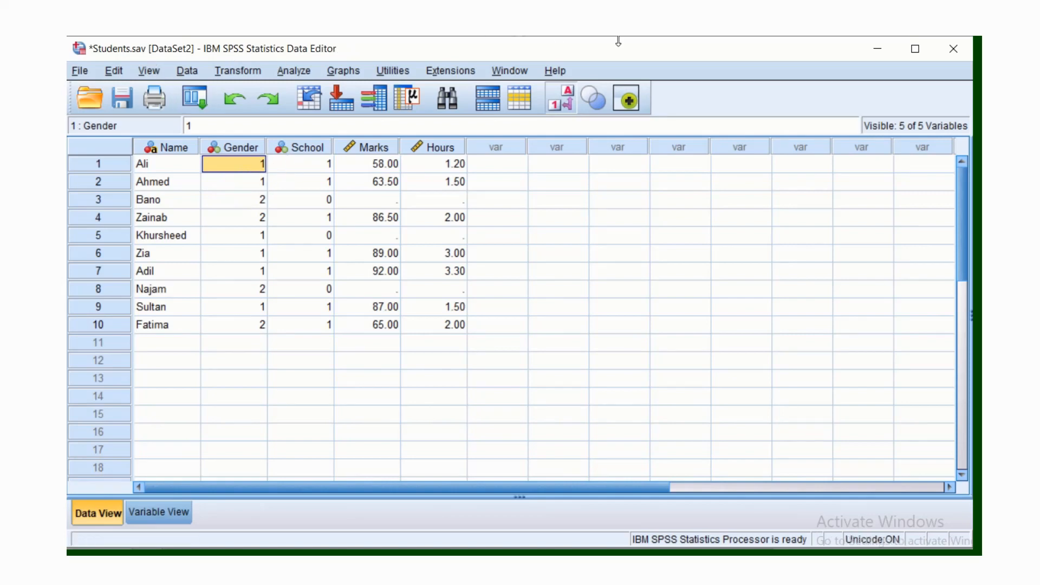
click(163, 514)
click(98, 518)
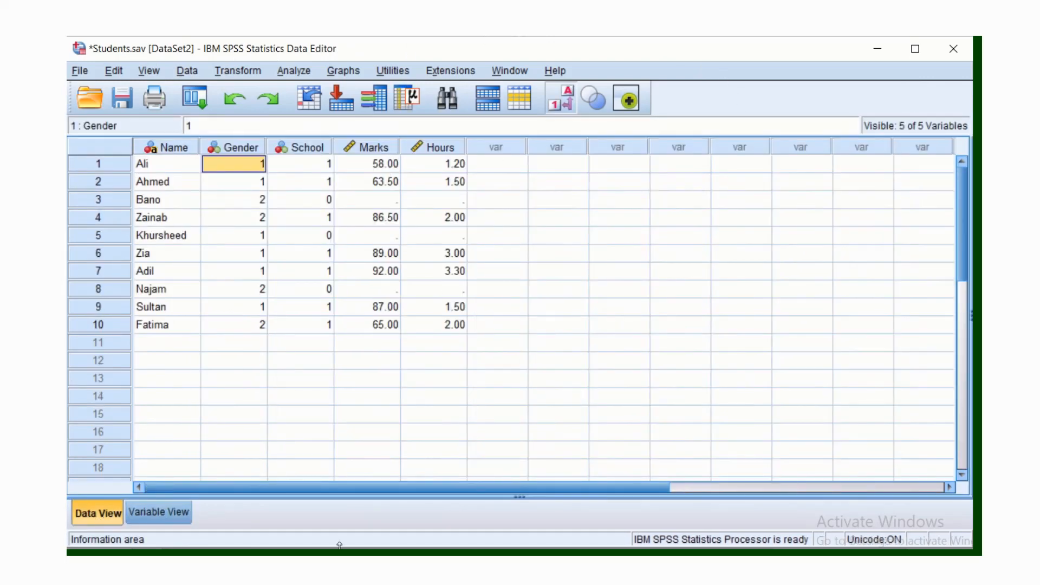
- Review the logged syntax and the descriptives and correlations results in the output document, then return to the data
mouse_move(340, 547)
click(325, 504)
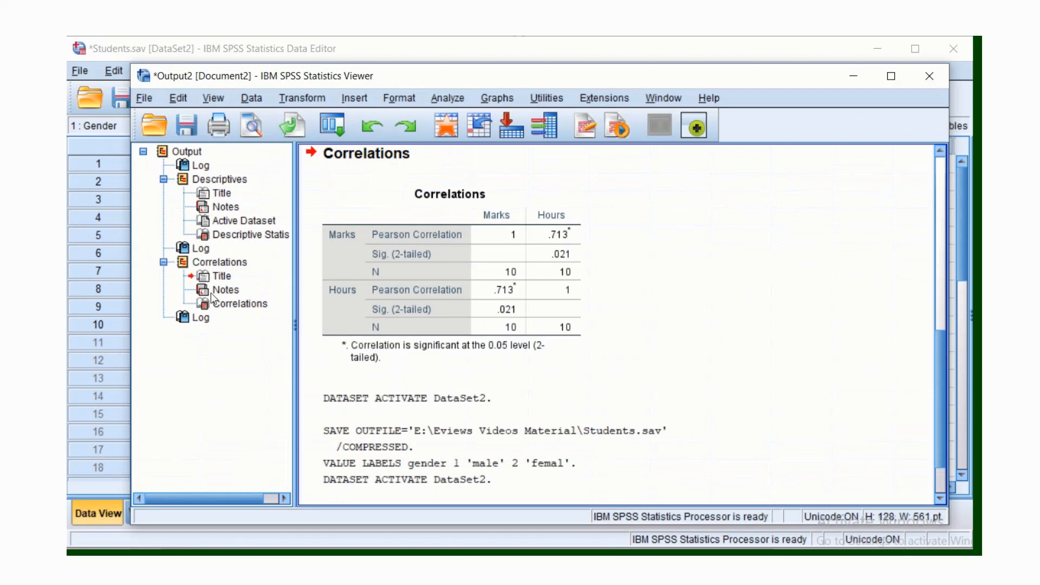
scroll(614, 359, down, 2)
scroll(485, 287, up, 10)
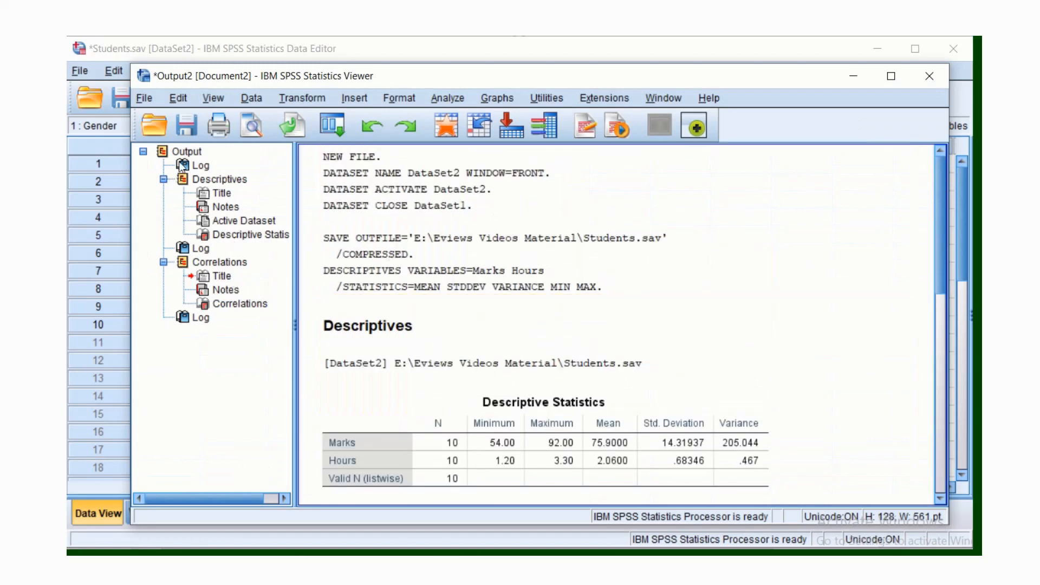
click(853, 77)
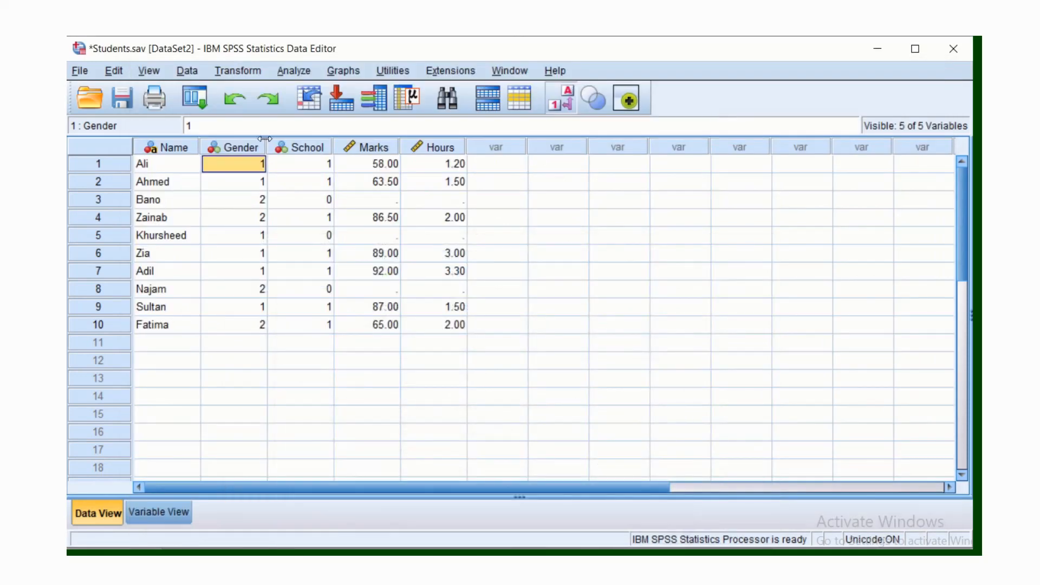
- Create a new syntax file and start its first line with the VALUE LABELS command
click(81, 71)
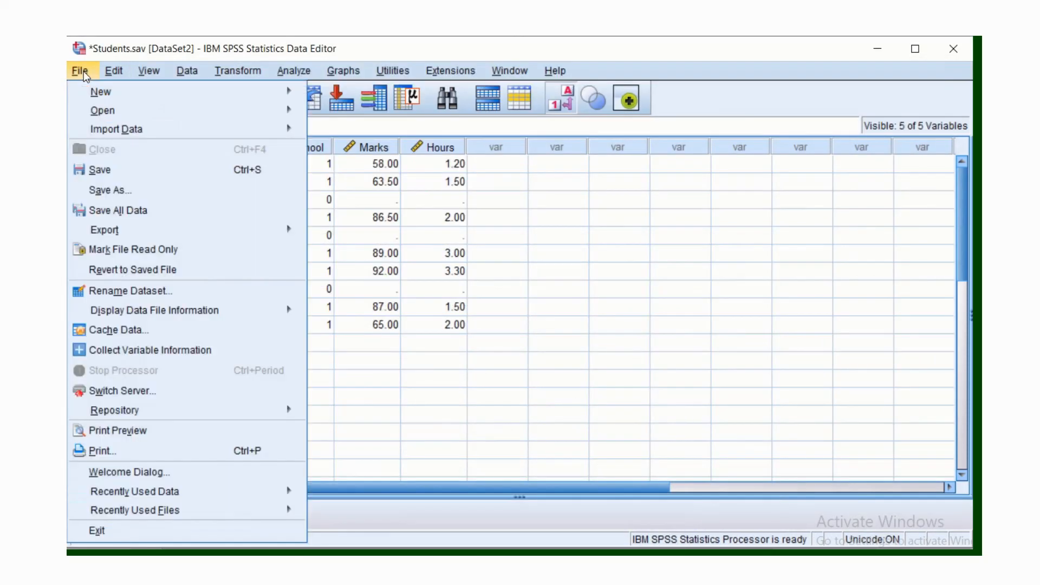
mouse_move(195, 92)
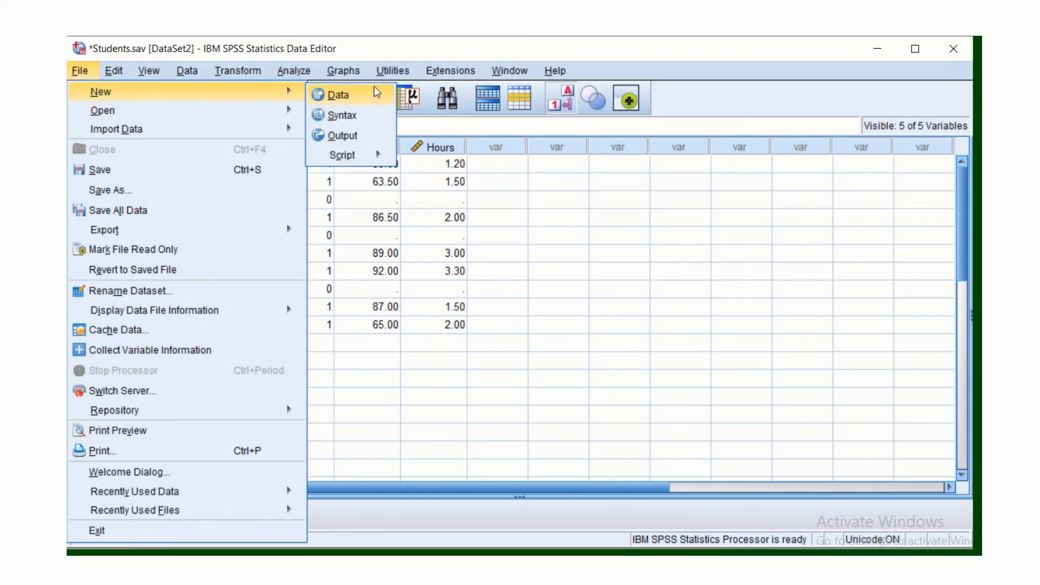
click(363, 114)
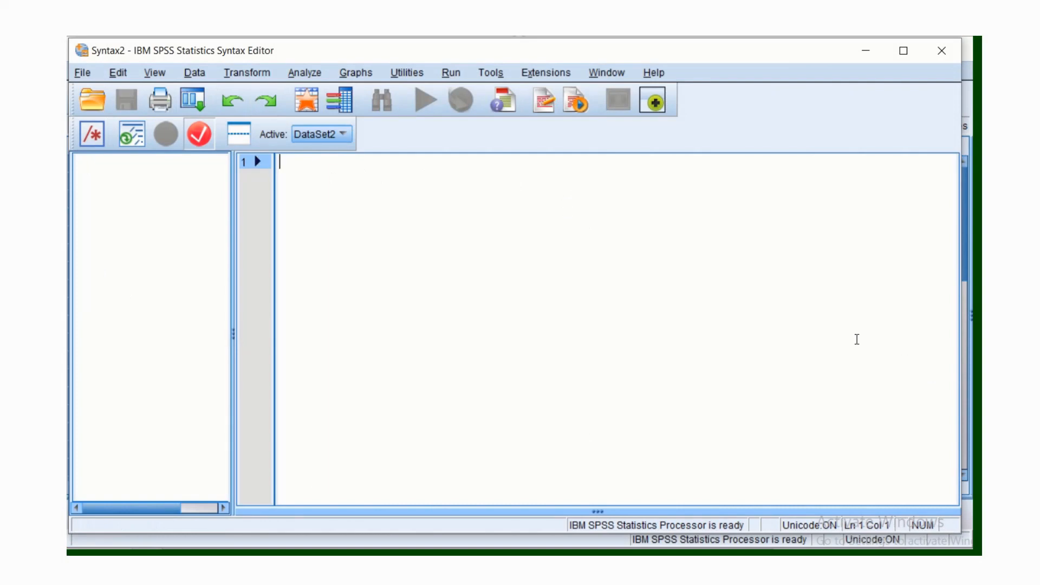
text(v)
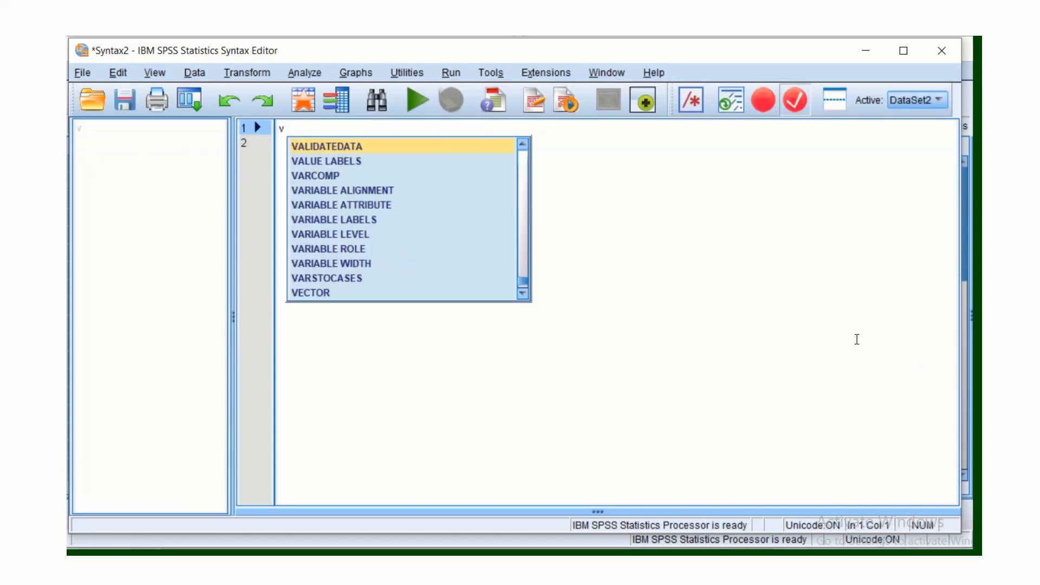
text(al)
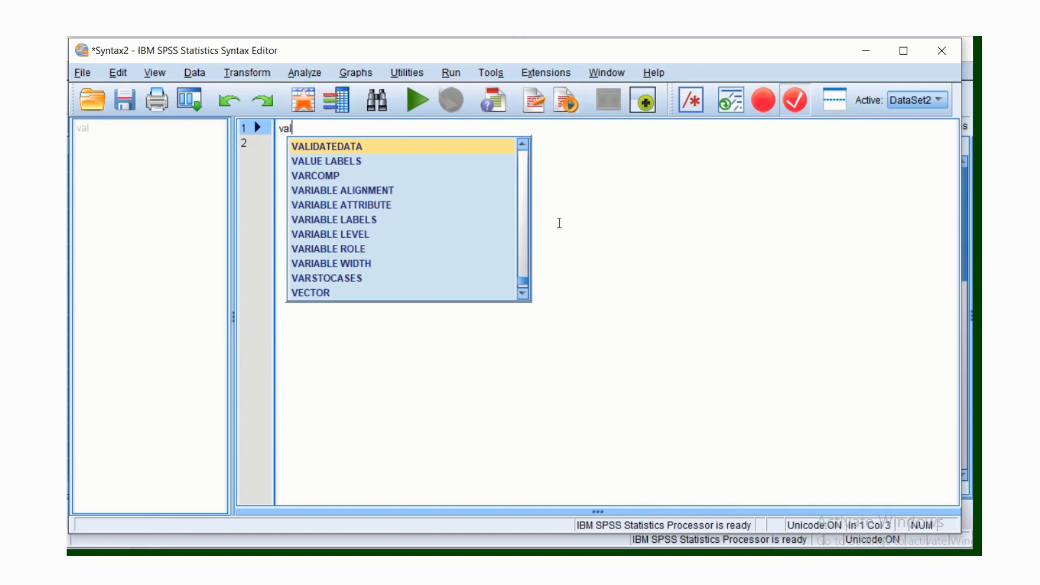
click(319, 162)
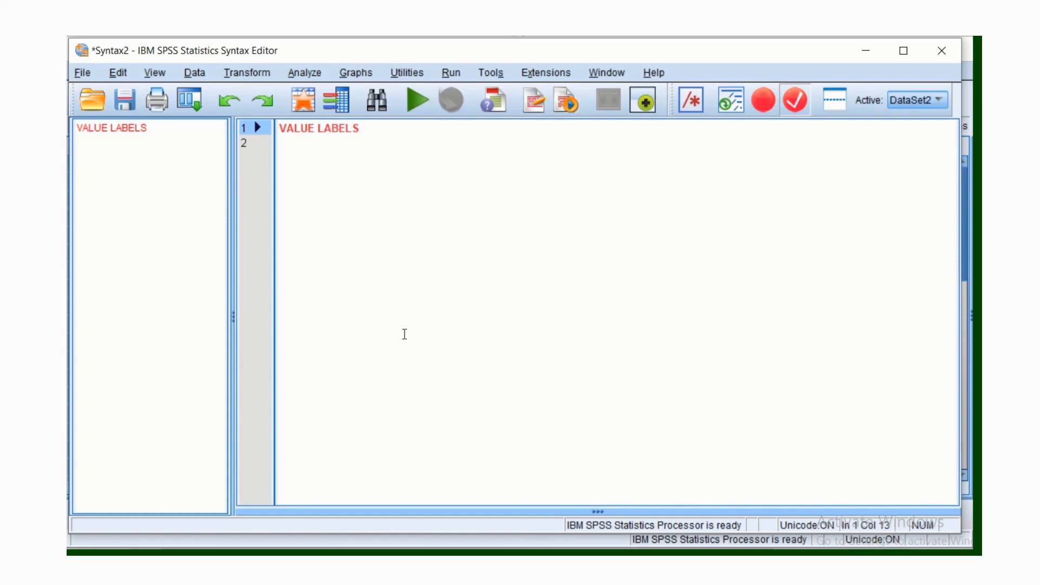
- Check the name of the Gender variable in the dataset and return to the Syntax2 file
click(389, 544)
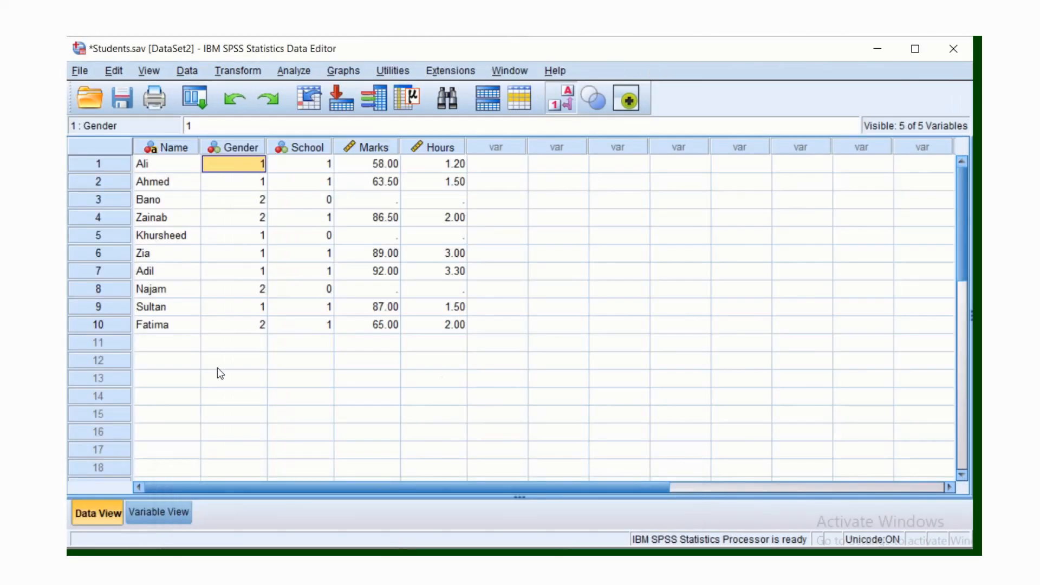
mouse_move(243, 148)
click(427, 578)
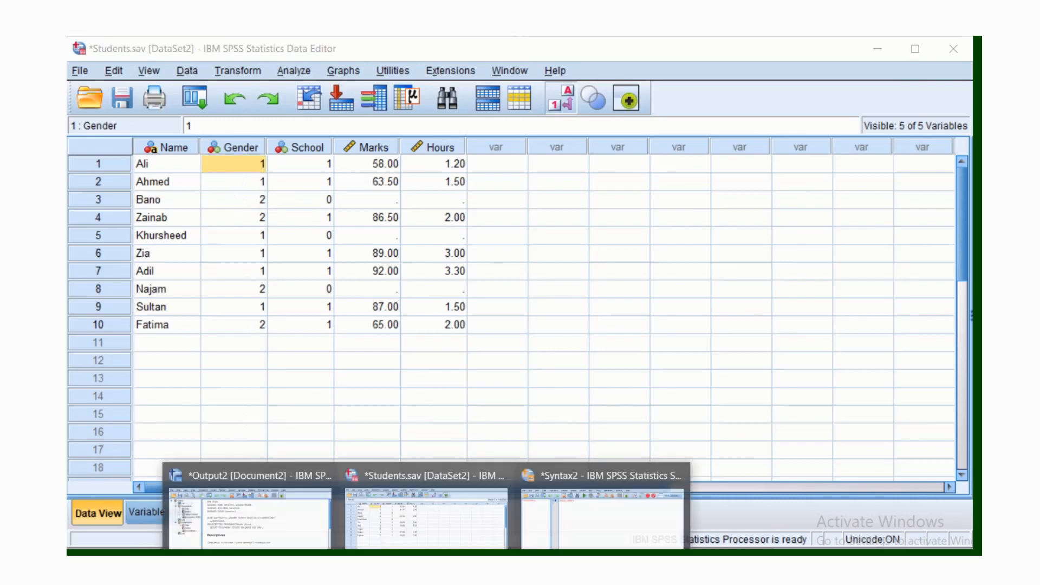
click(607, 539)
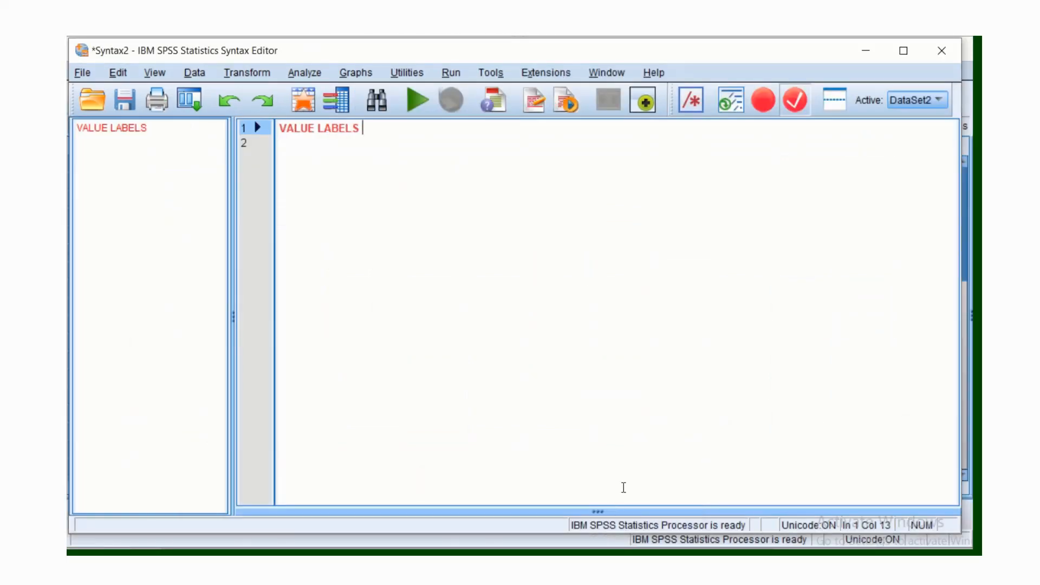
- Extend the VALUE LABELS command with the variable gender and the label 'Male' for value 1
text(gender)
text(MAle)
key(BackSpace)
key(BackSpace)
key(BackSpace)
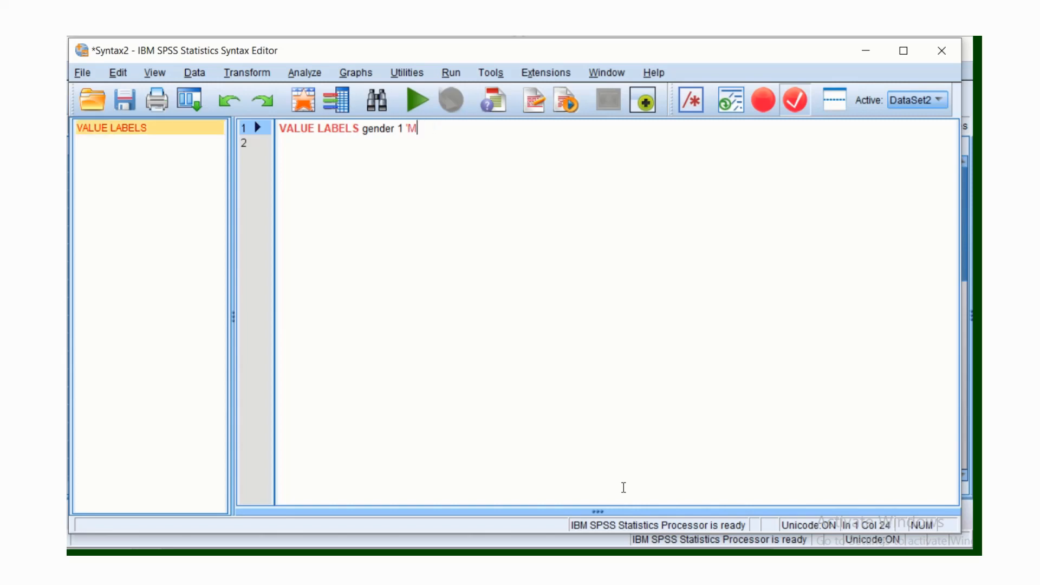
text(ale')
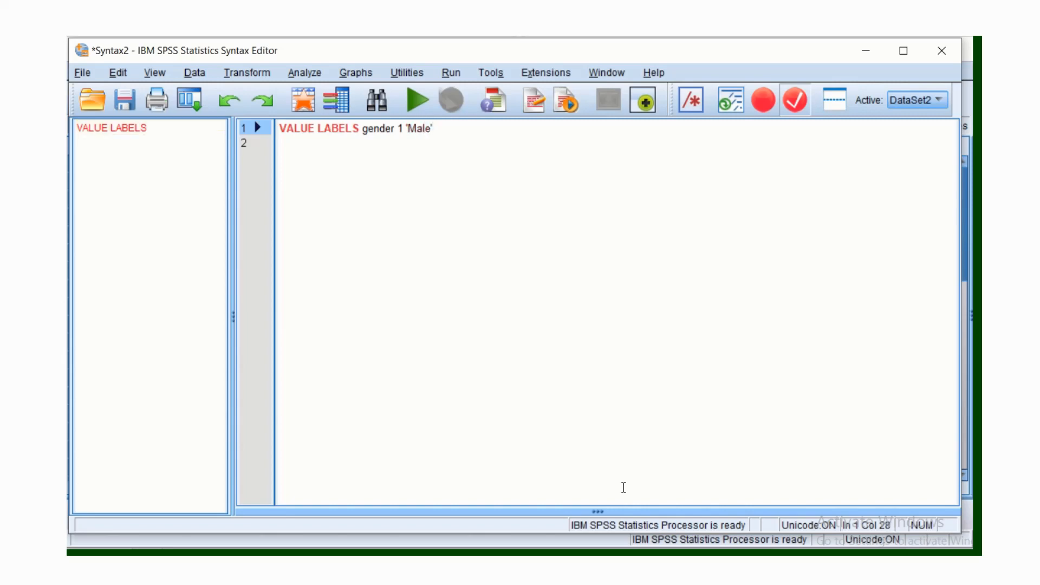
- Add the label 'Female' for value 2 to the gender command and terminate it with a period
text( 2)
text( '')
text(Female)
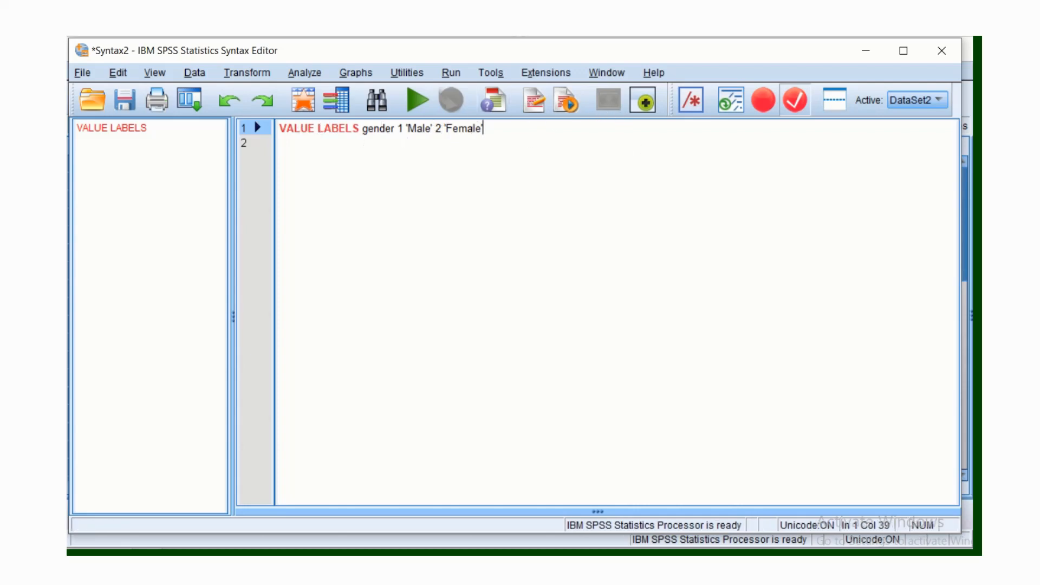
text(.)
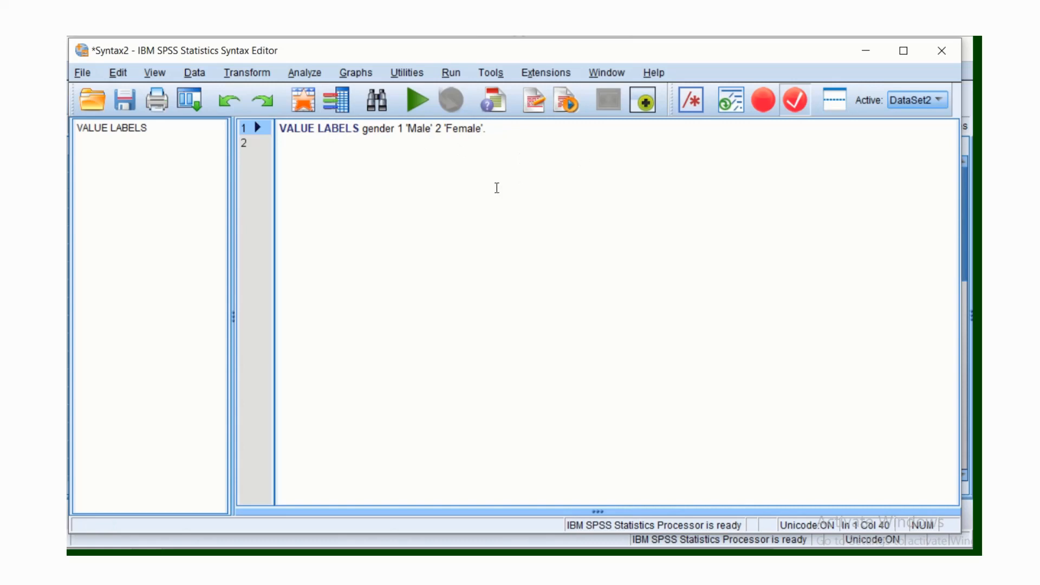
- Run the complete VALUE LABELS gender command from line 1 of the syntax
drag(487, 129, 279, 128)
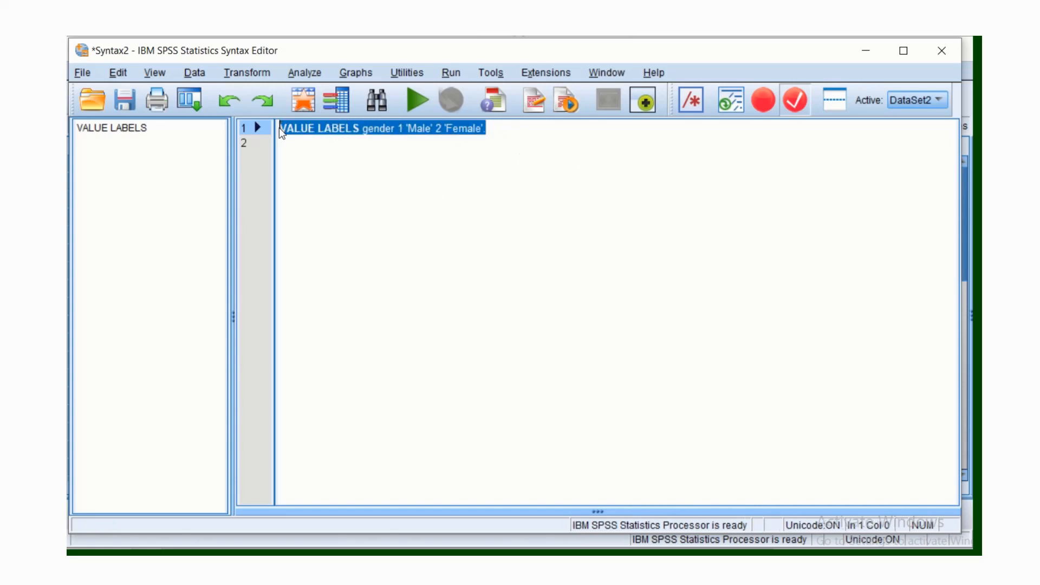
click(415, 101)
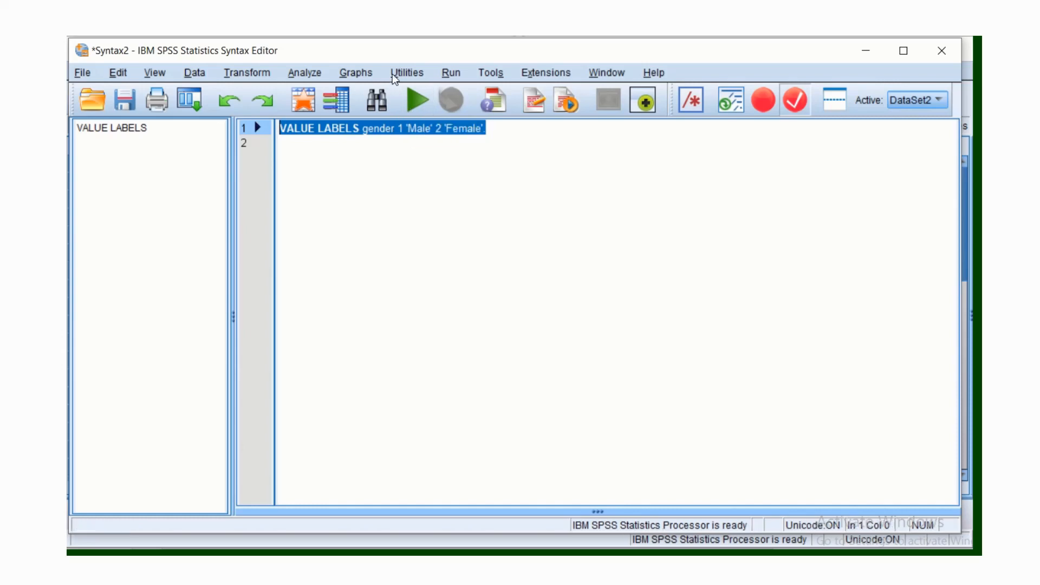
click(415, 101)
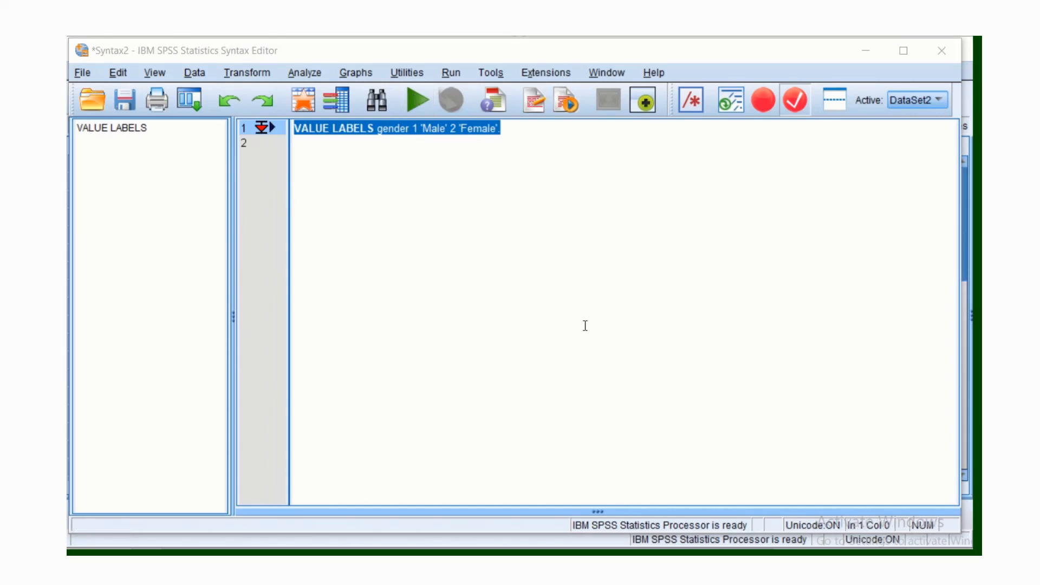
- Check the Gender column in the dataset and the executed VALUE LABELS command in the output log
click(867, 51)
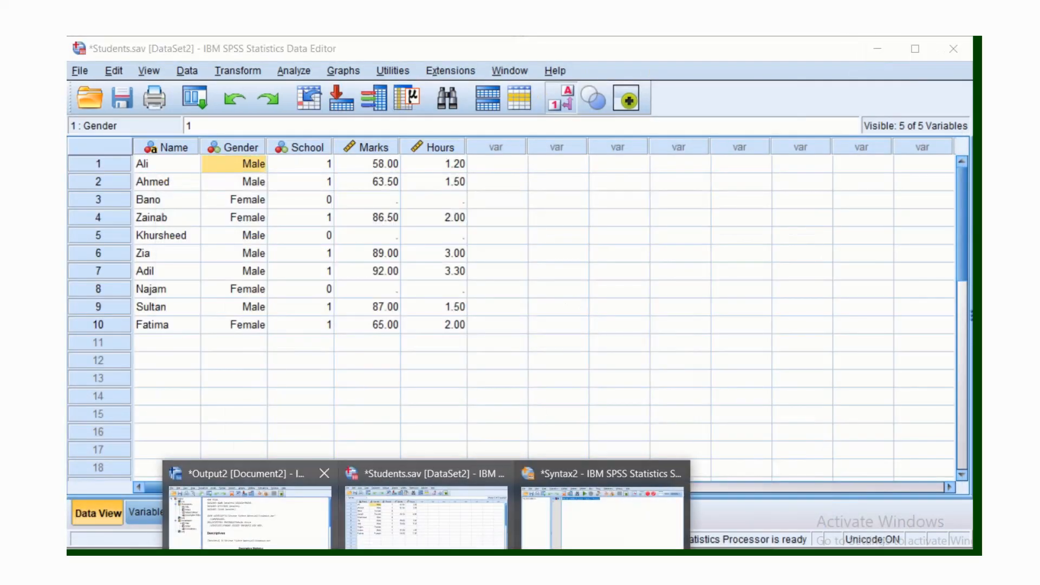
click(255, 513)
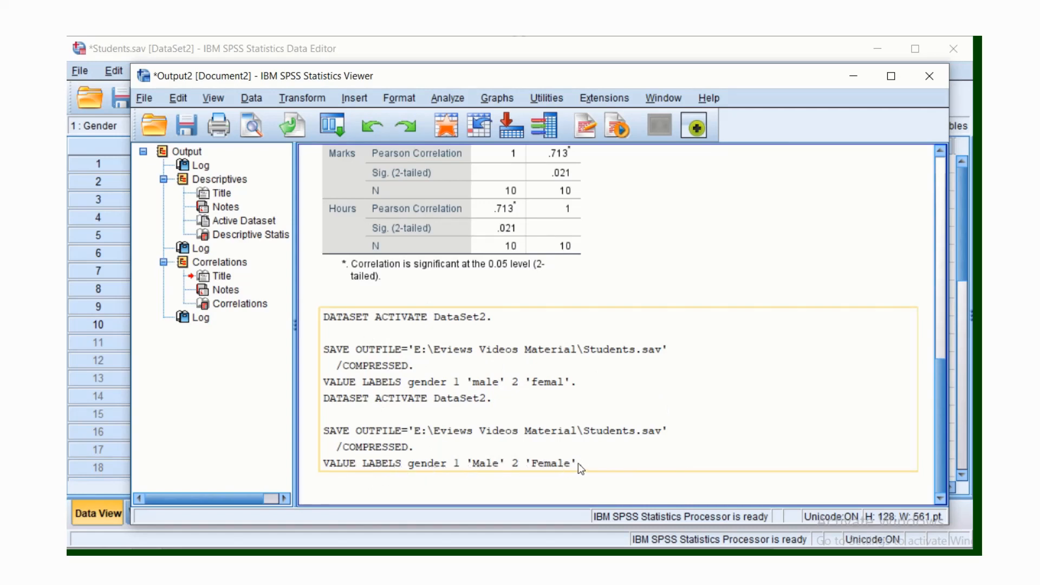
click(860, 80)
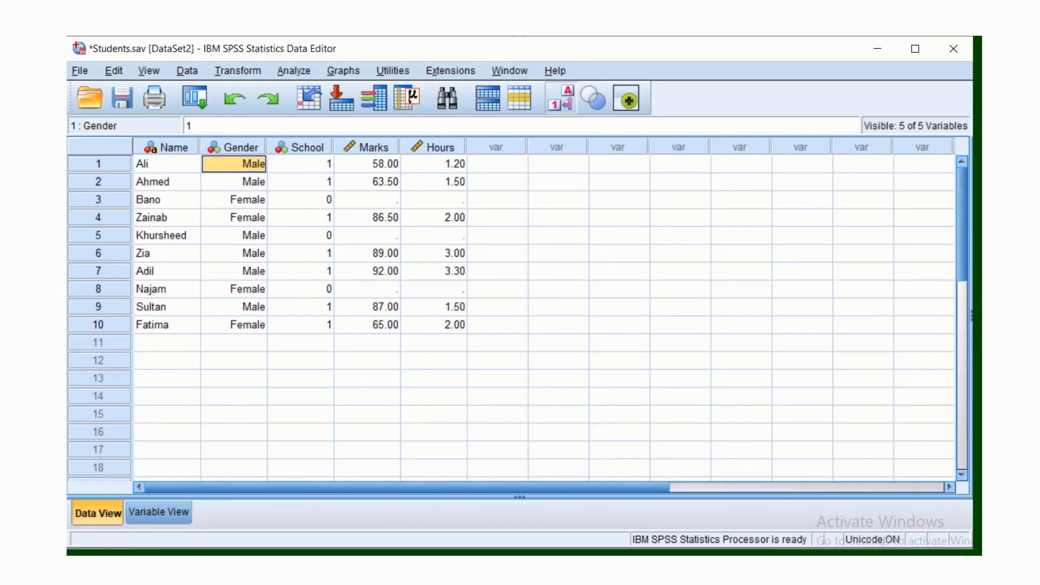
- Duplicate the gender VALUE LABELS command onto line 2 of the Syntax2 file
click(426, 582)
click(583, 546)
click(502, 162)
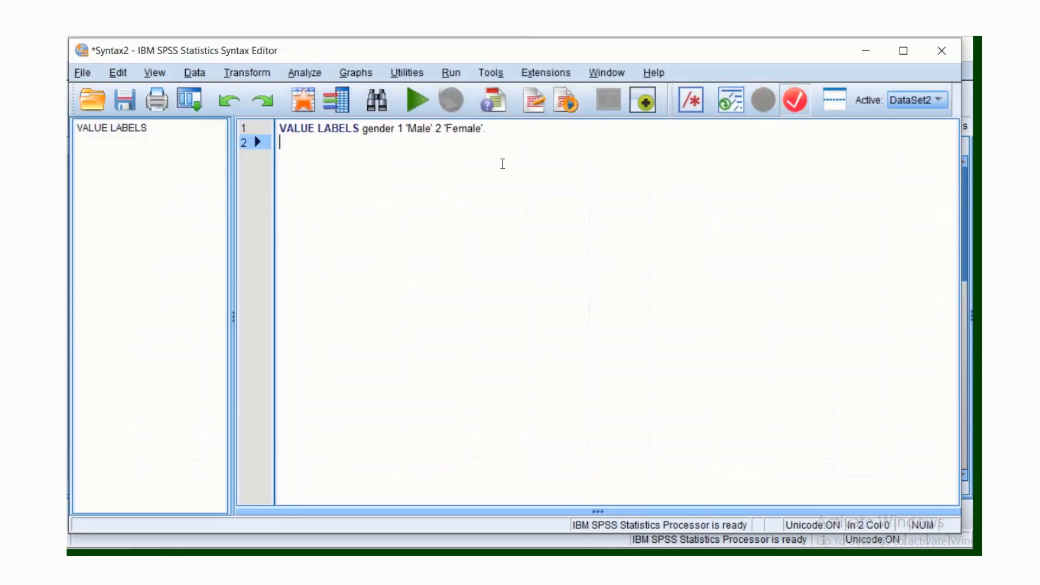
drag(501, 133, 289, 139)
key(ctrl+c)
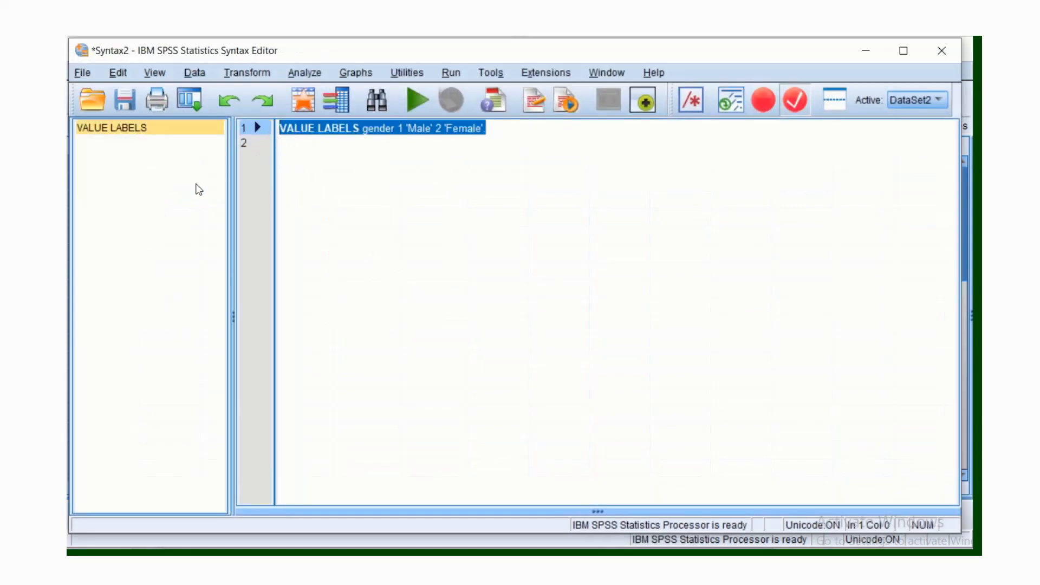
click(336, 154)
key(ctrl+v)
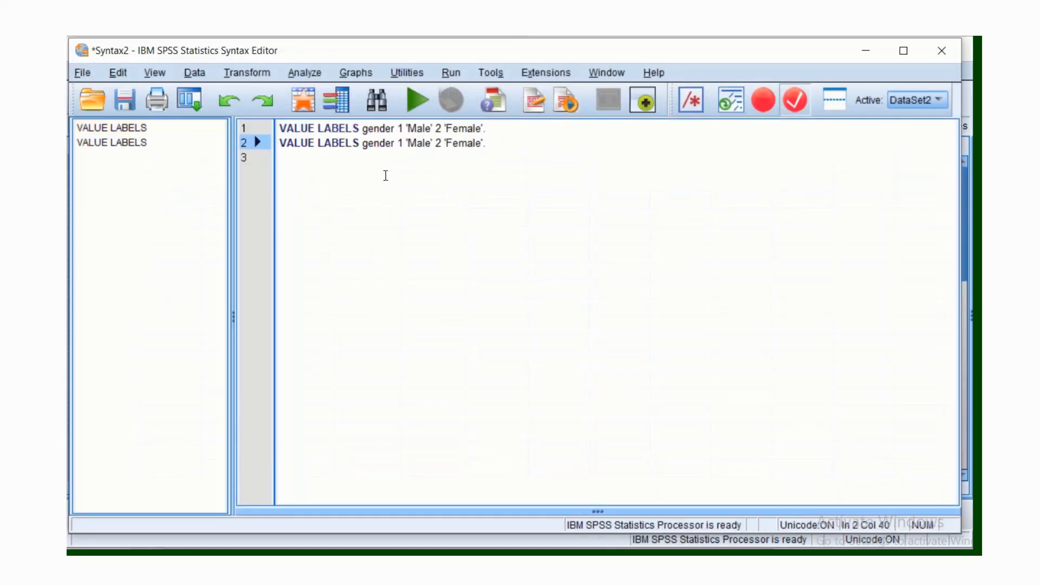
- Replace the variable name gender with school in the VALUE LABELS command on line 2
click(400, 156)
click(395, 144)
key(BackSpace)
key(BackSpace)
key(BackSpace)
key(BackSpace)
key(BackSpace)
key(BackSpace)
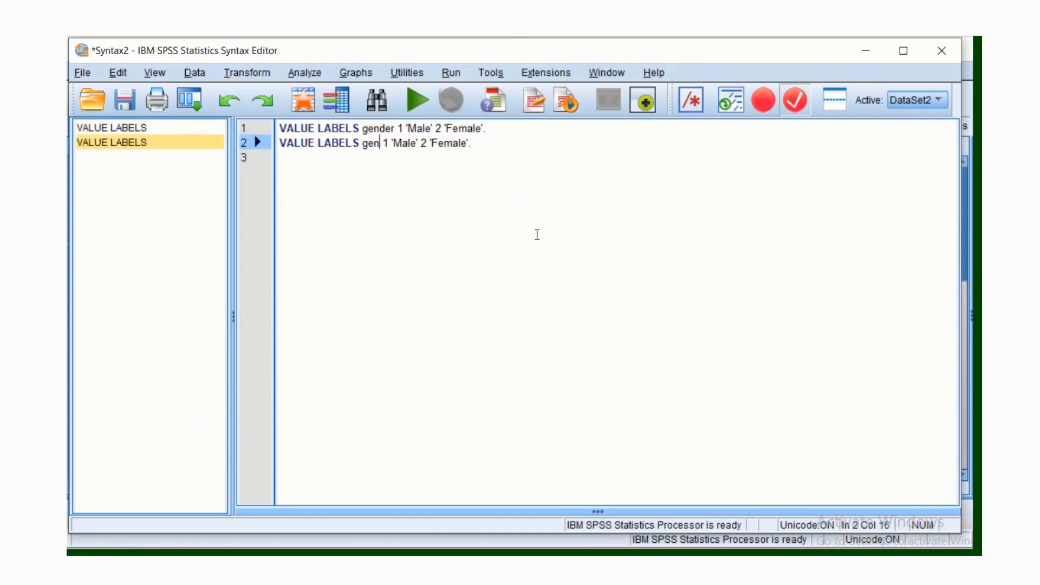
text(school)
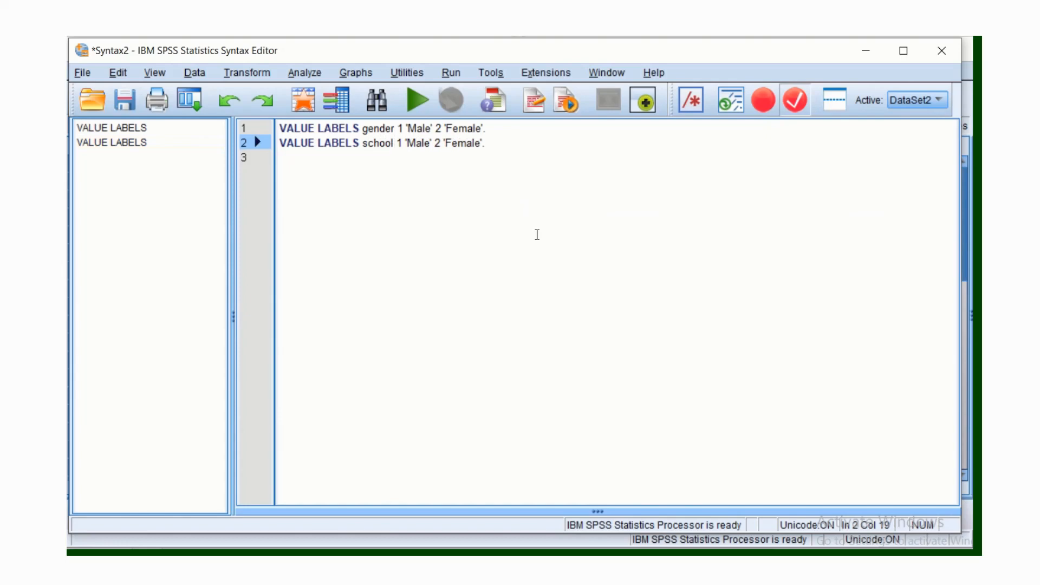
- Change the first value and label of the school command to 0 'No'
key(Right)
key(Right)
key(BackSpace)
text(0)
key(Right)
key(Right)
key(Delete)
key(Delete)
key(Delete)
key(Delete)
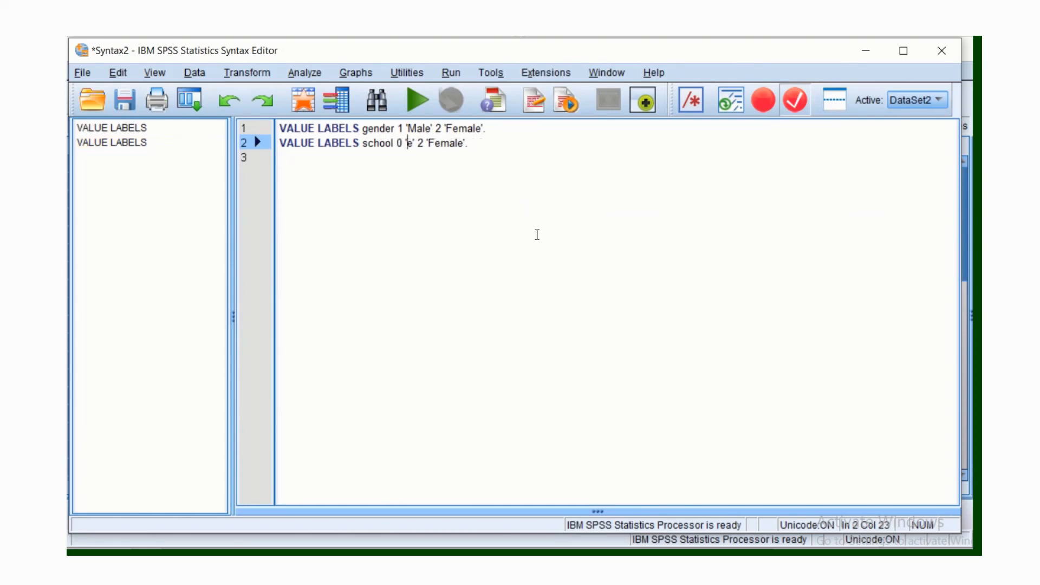
text(No)
- Change the second value and label of the school command to 1 'Yes', keeping the closing period
key(Right)
key(Right)
key(Right)
key(Right)
key(Left)
key(Left)
key(Delete)
text(1)
key(Right)
key(Right)
key(shift+Right)
key(shift+Right)
key(shift+Right)
key(shift+Right)
key(shift+Right)
key(shift+Right)
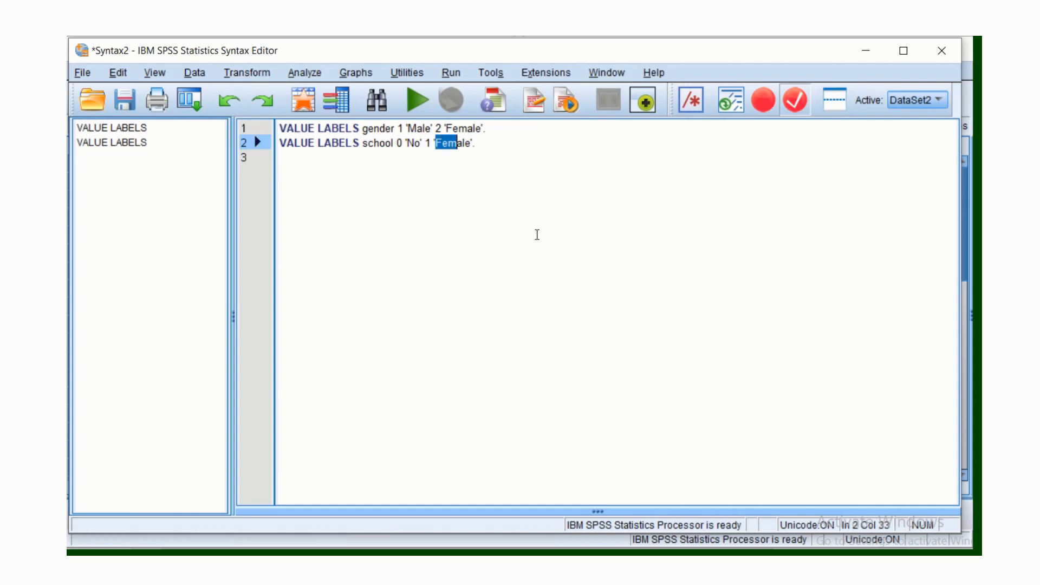
text(Yes)
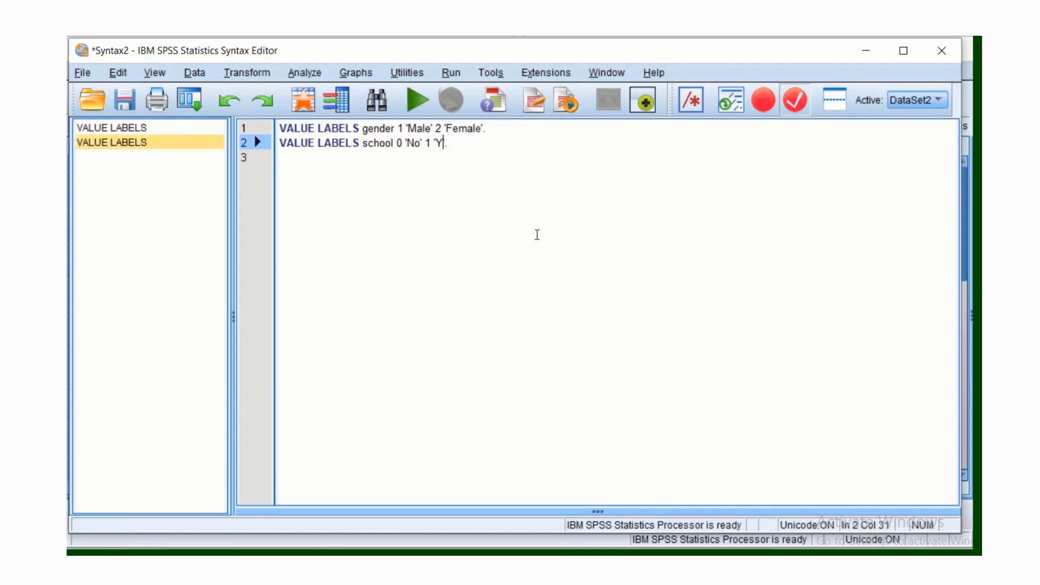
key(Right)
key(Right)
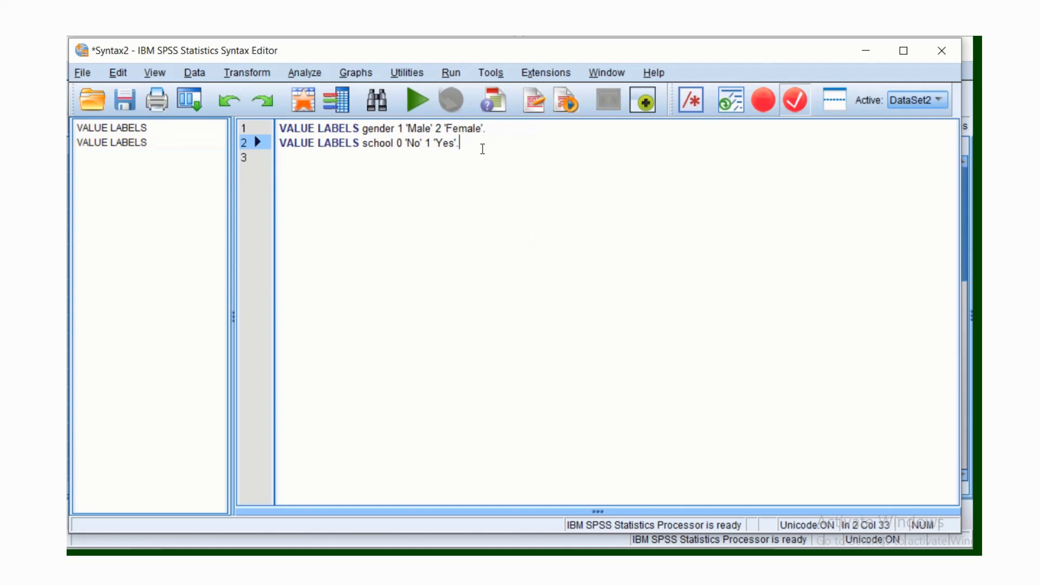
- Run the school VALUE LABELS command on line 2 and check its log entry in the output document
drag(462, 142, 278, 143)
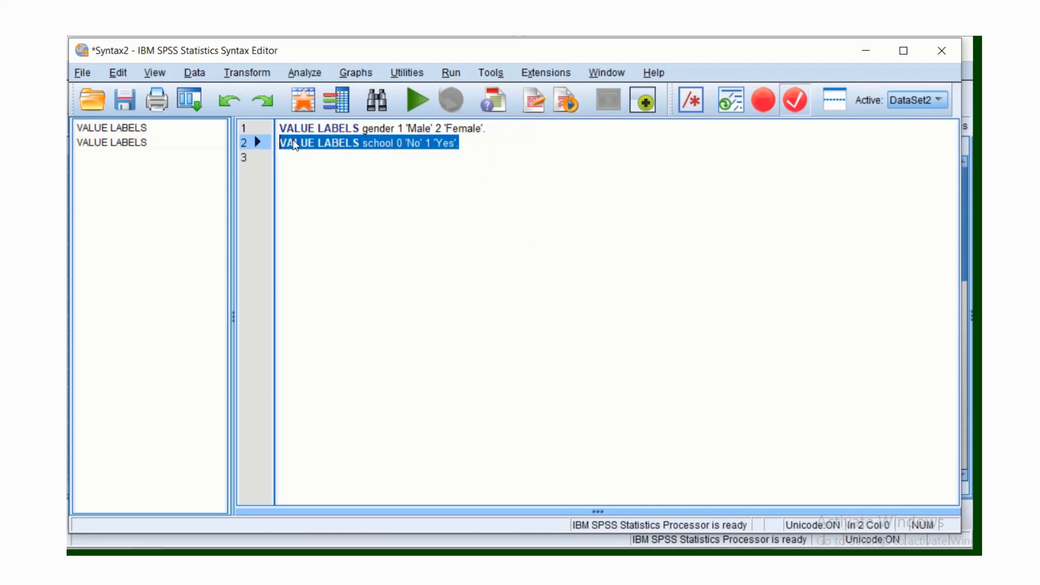
click(416, 99)
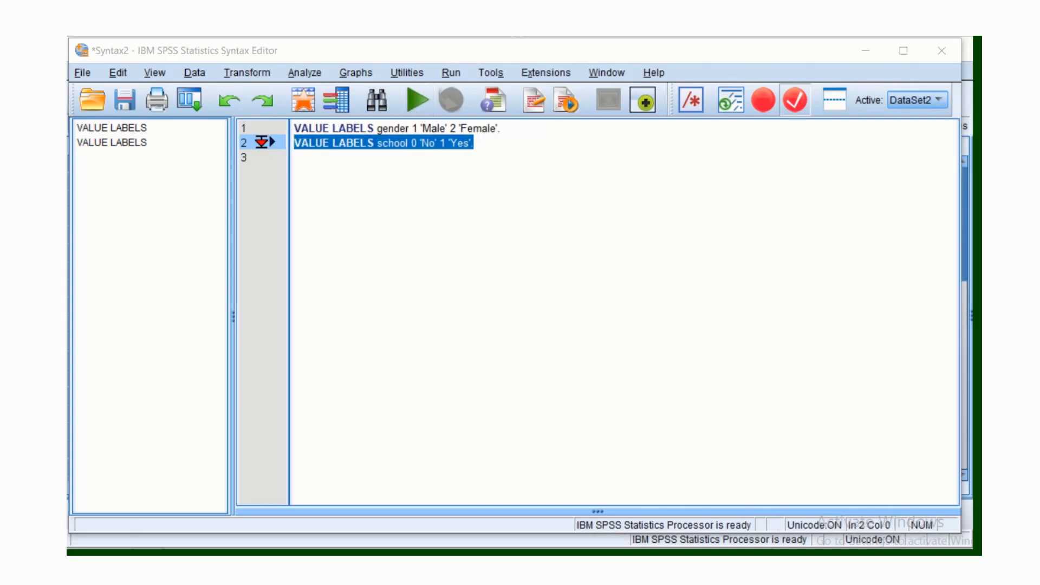
mouse_move(427, 542)
click(301, 531)
scroll(494, 461, down, 1)
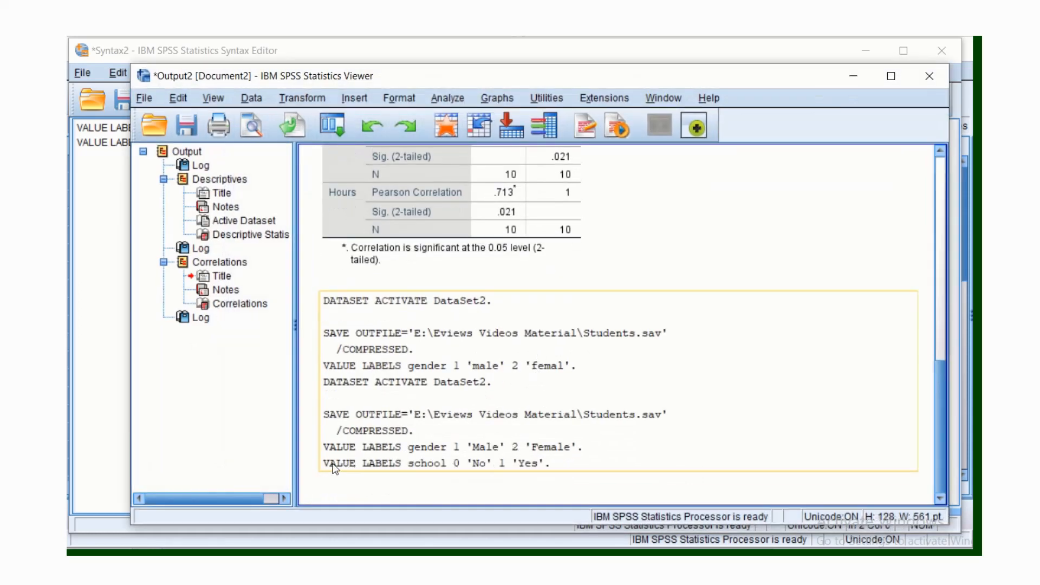
click(826, 154)
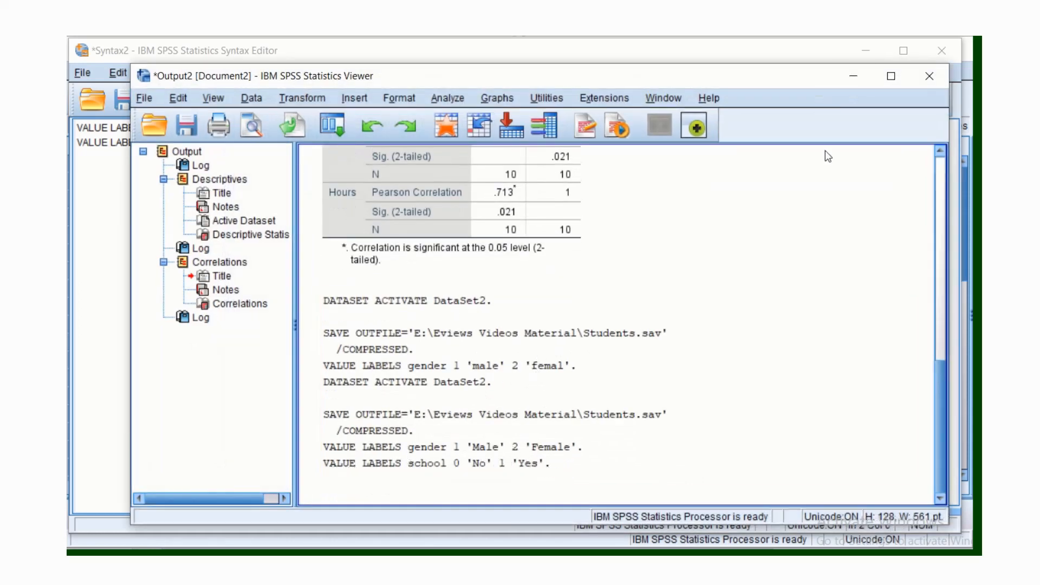
click(853, 77)
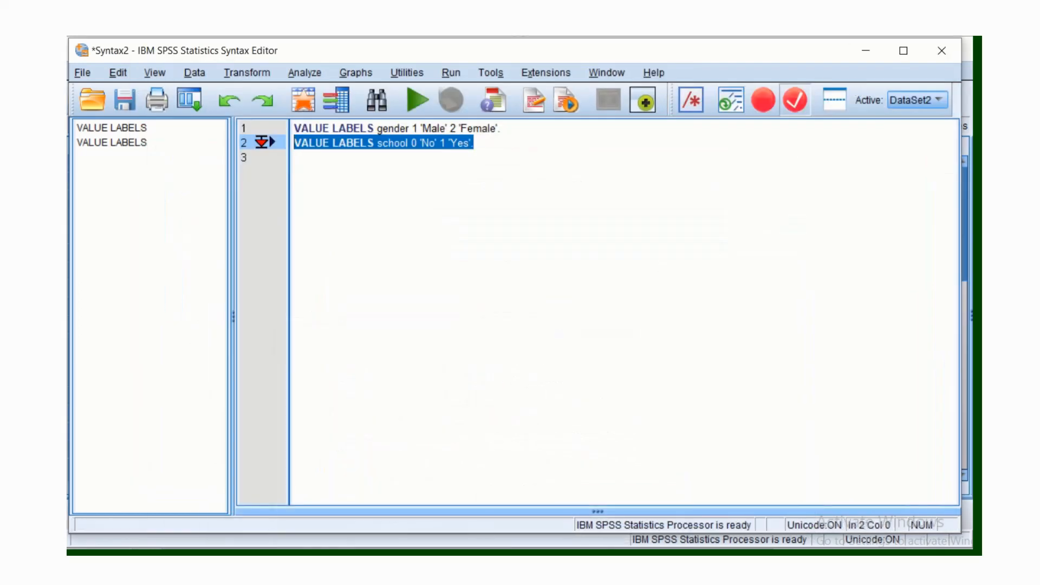
- Compare the Gender and School columns of the Students data with value labels turned off and back on
click(500, 522)
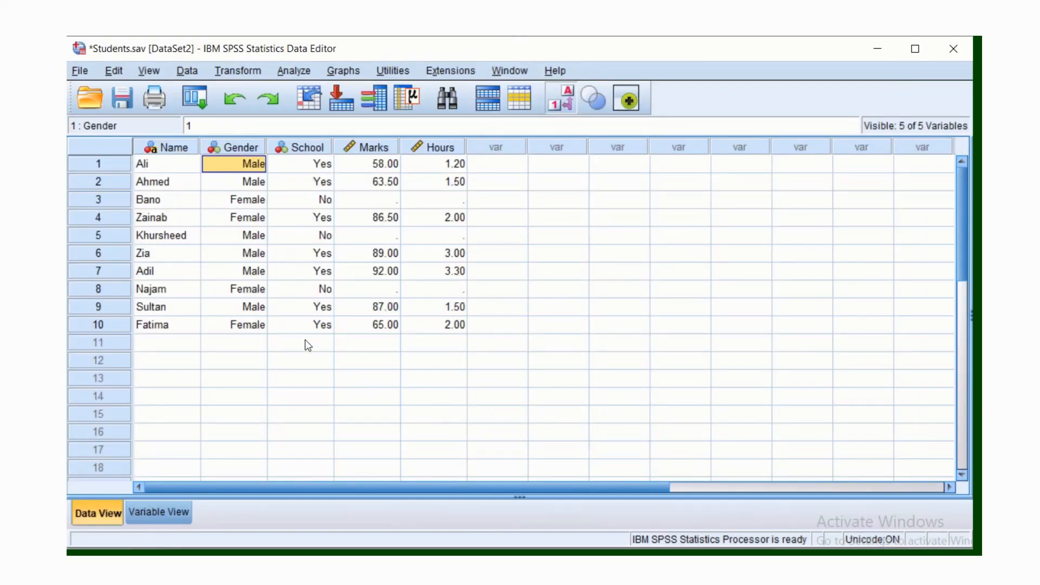
click(379, 355)
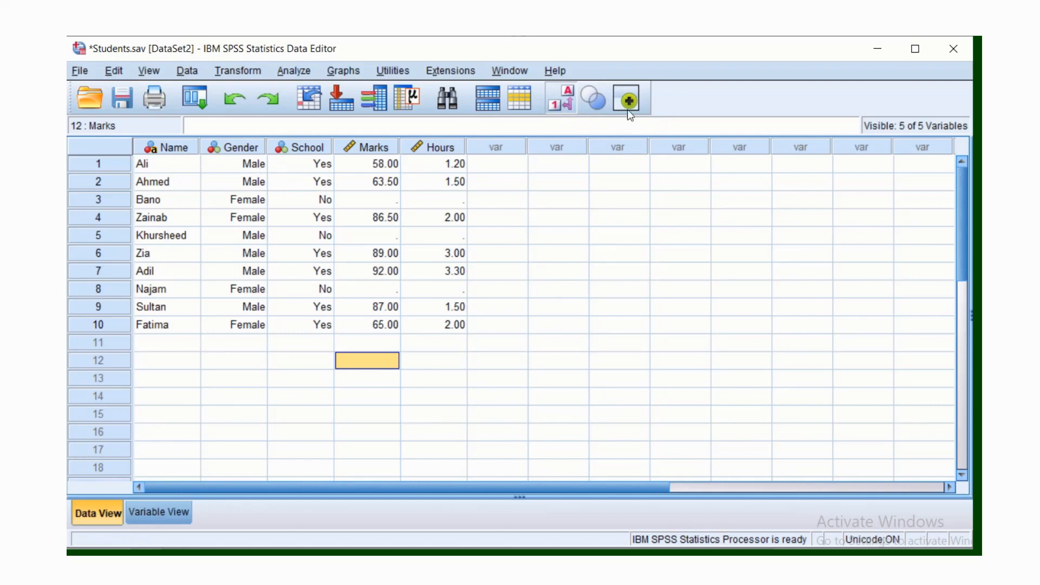
click(560, 102)
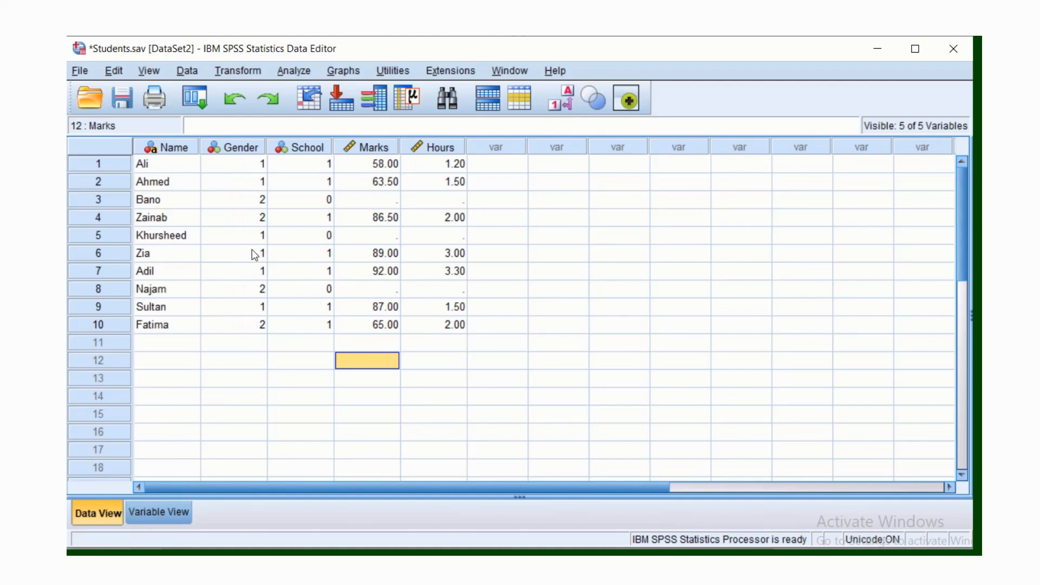
click(569, 109)
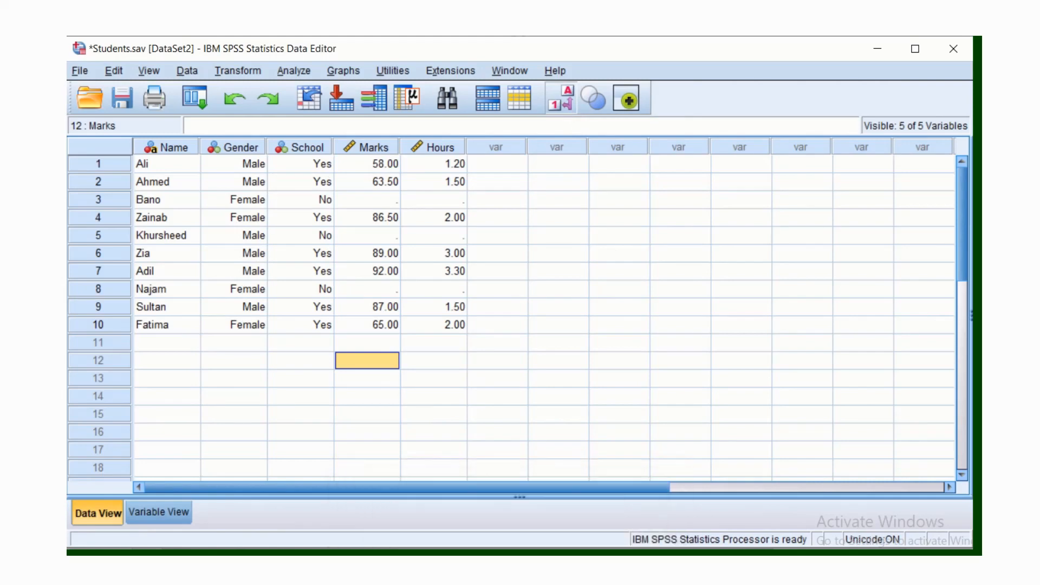
- Add the command VARIABLE LABELS name 'Name of Students'. on line 3 of the Syntax2 file
click(623, 541)
click(535, 153)
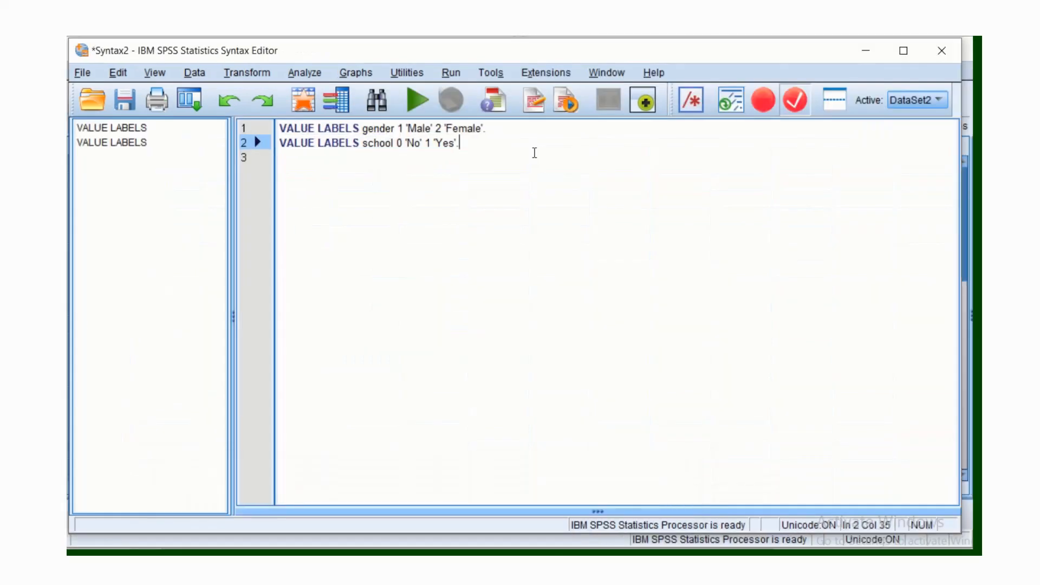
key(Return)
text(var)
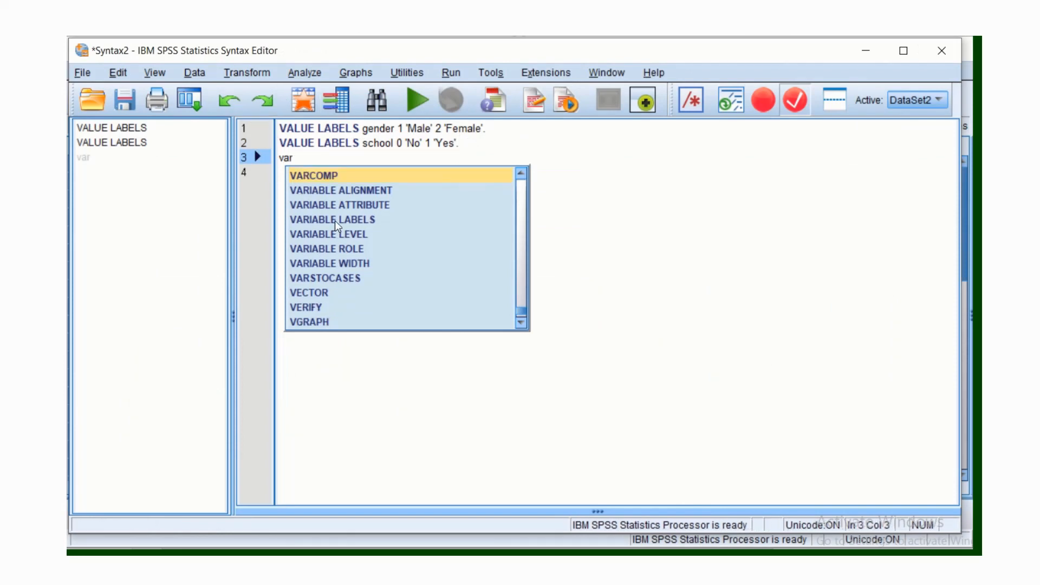
double_click(334, 220)
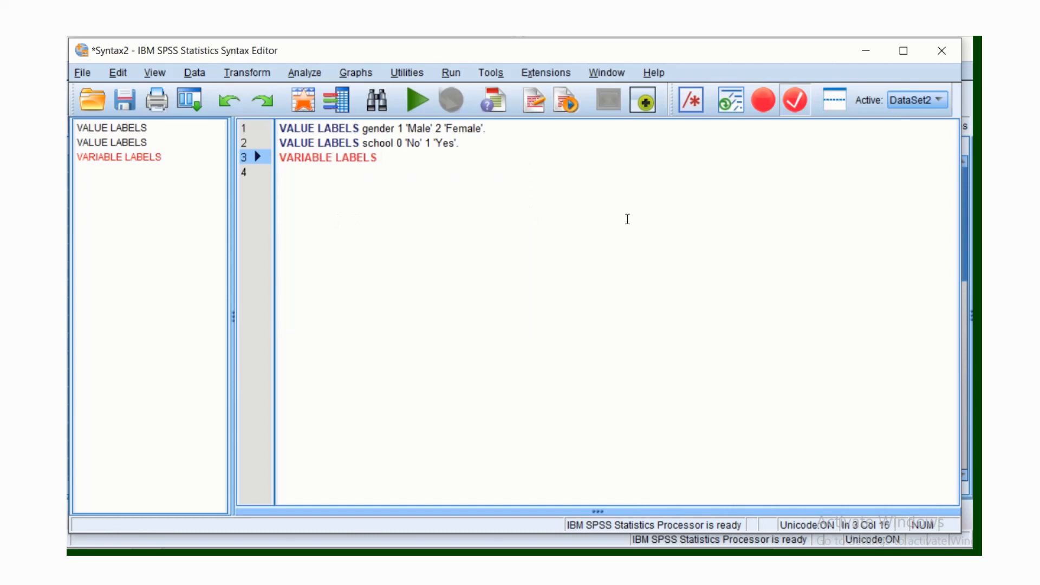
text(name)
text('Name of S)
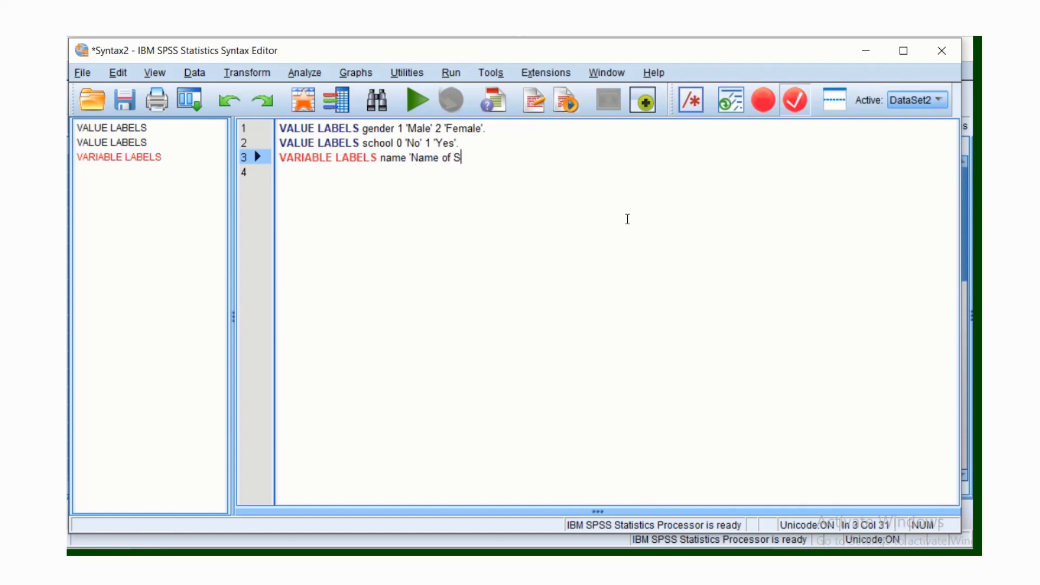
text(tudents)
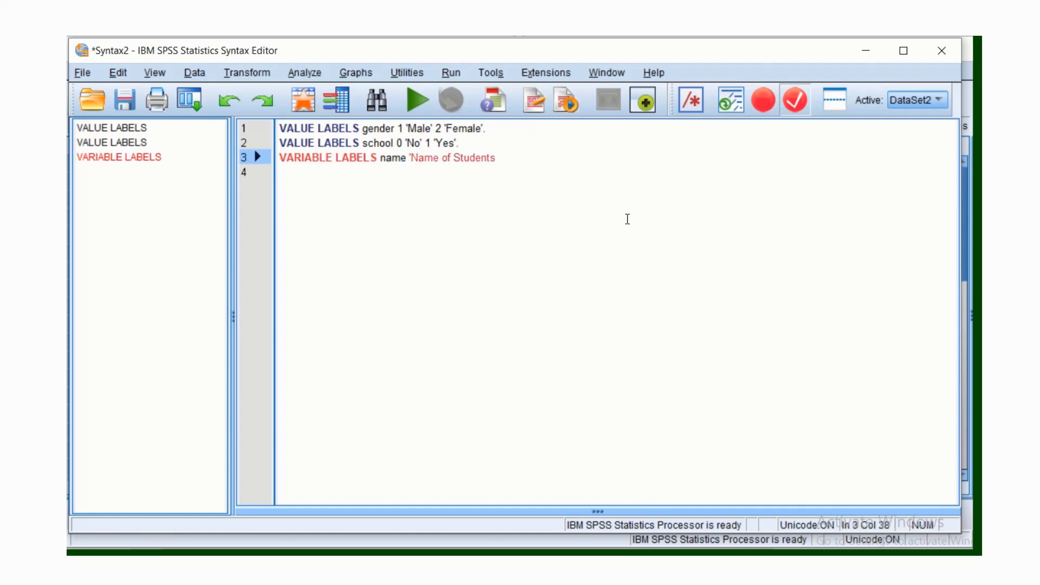
text('.)
- Run the VARIABLE LABELS command on line 3 and check its log entry in the output document
key(ctrl+shift+Left)
key(ctrl+shift+Left)
key(ctrl+shift+Left)
key(ctrl+shift+Left)
key(ctrl+shift+Left)
key(ctrl+shift+Left)
key(ctrl+shift+Left)
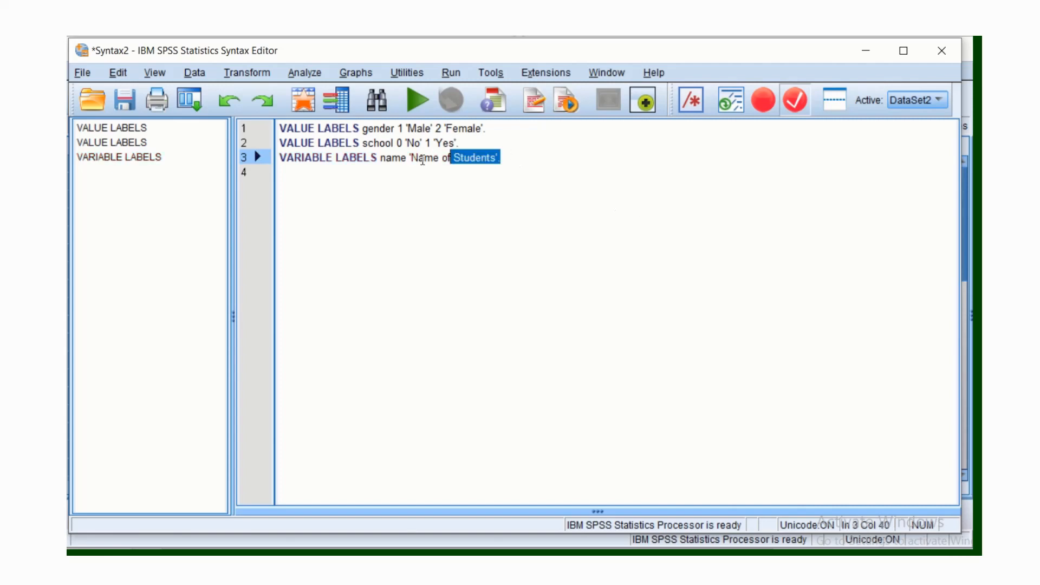
click(417, 100)
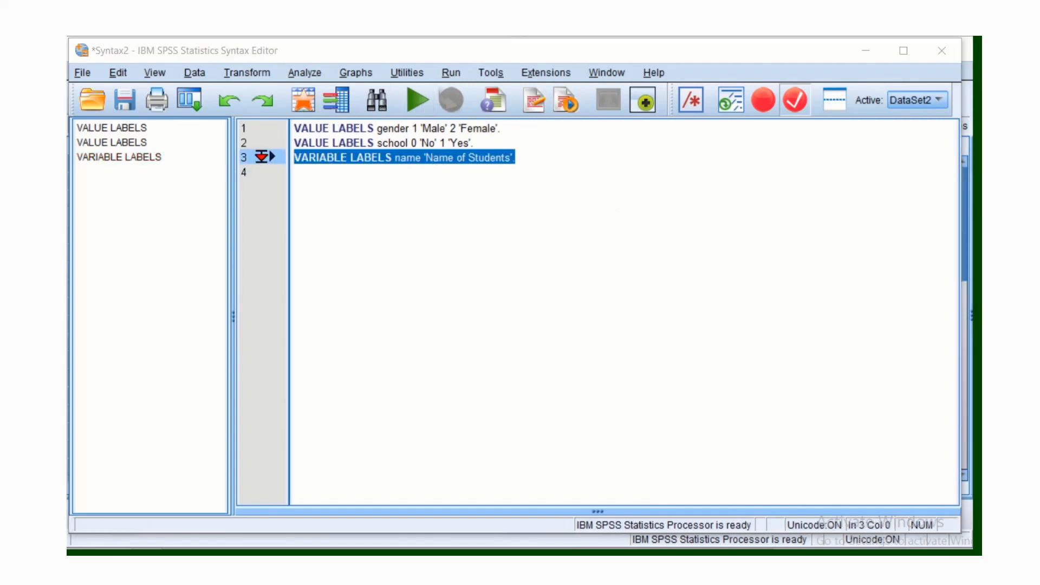
mouse_move(428, 560)
click(287, 523)
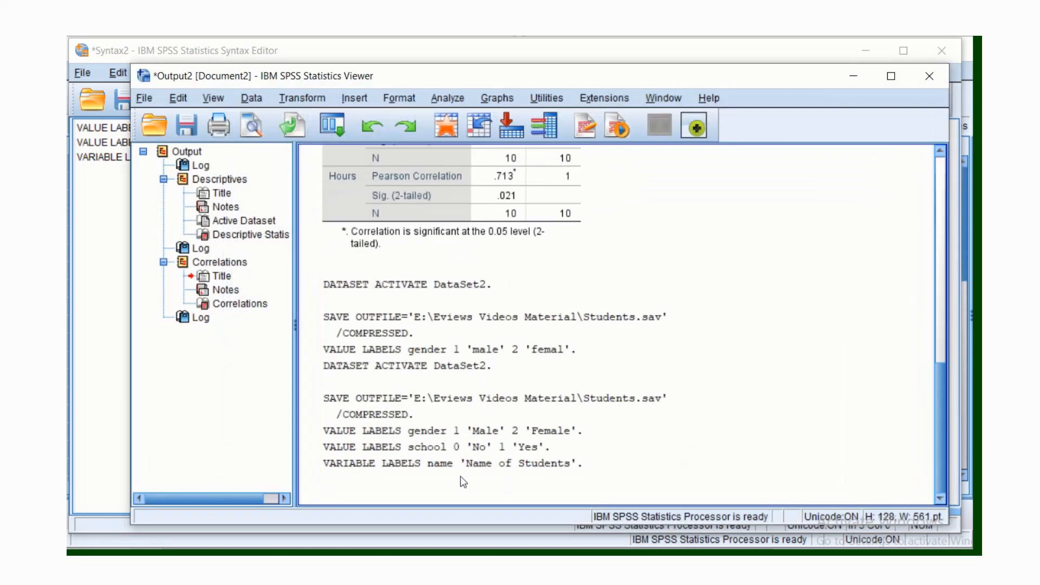
click(851, 75)
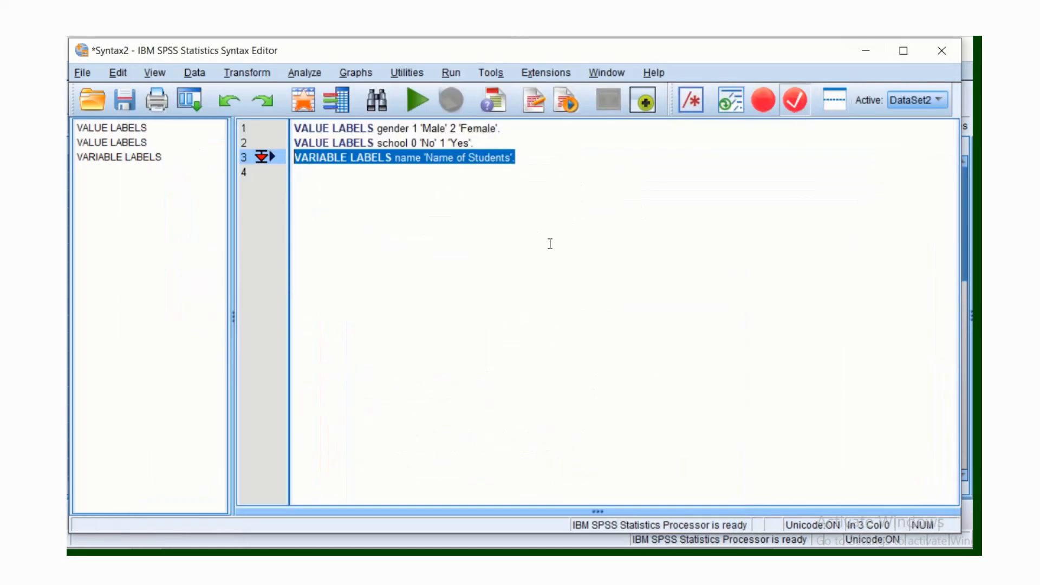
- Examine the Label entries of the Students variables in the dataset's variable definitions
mouse_move(428, 562)
click(377, 536)
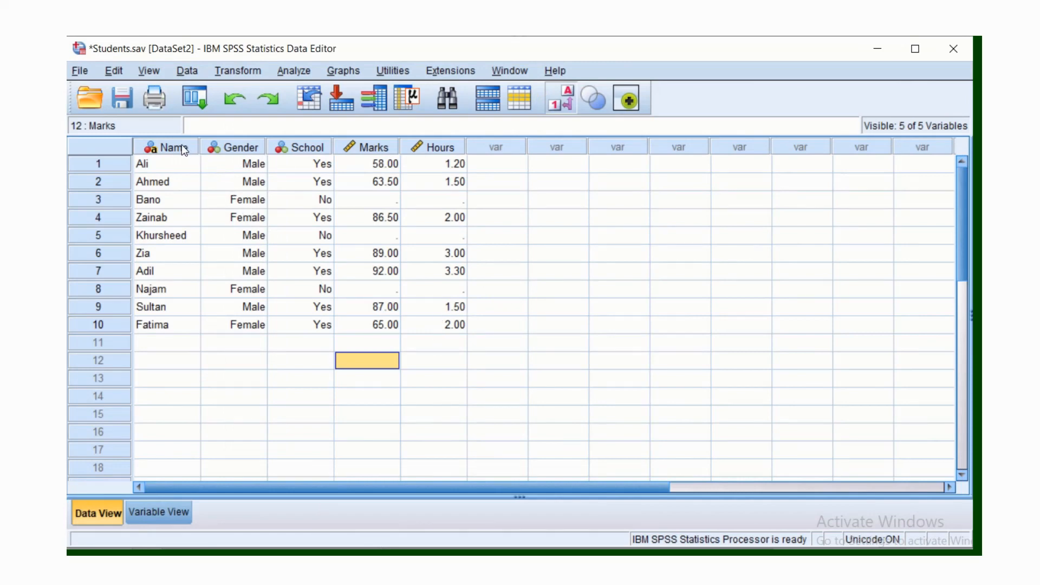
mouse_move(181, 146)
click(178, 514)
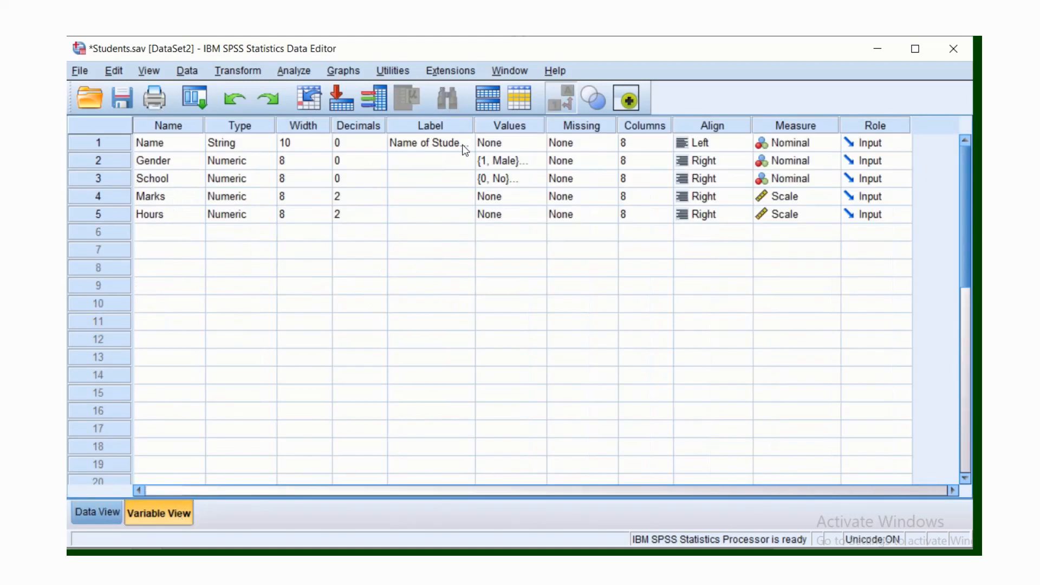
drag(422, 162, 425, 219)
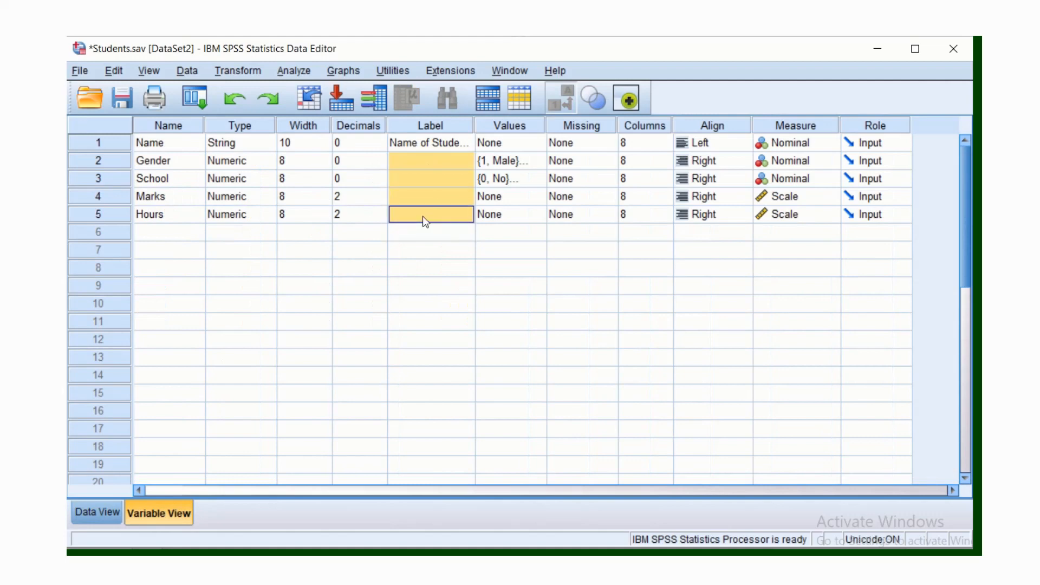
- Insert three blank lines above the gender command in the Syntax2 file and return to line 1
click(604, 541)
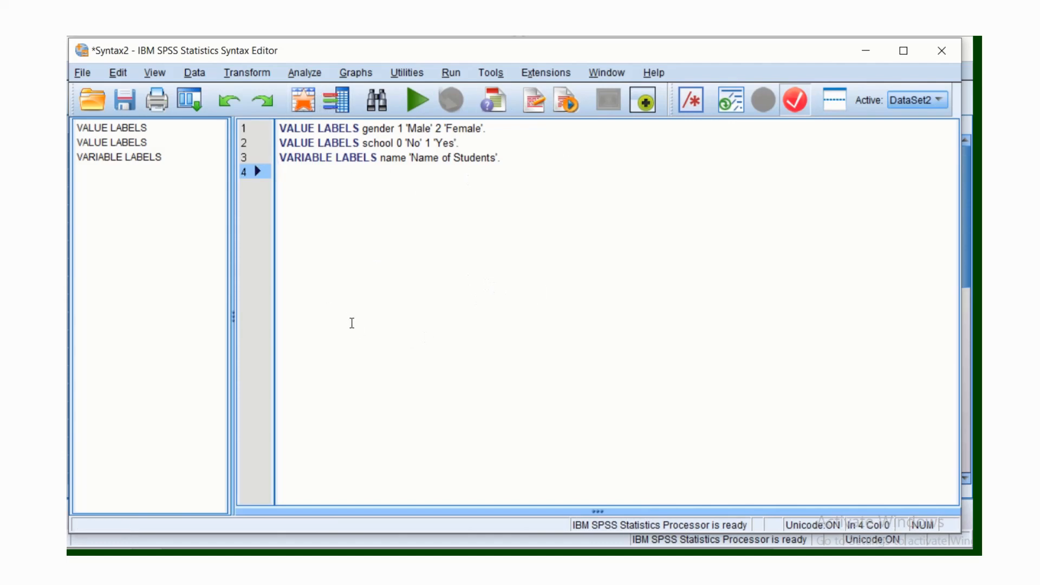
click(276, 130)
key(Return)
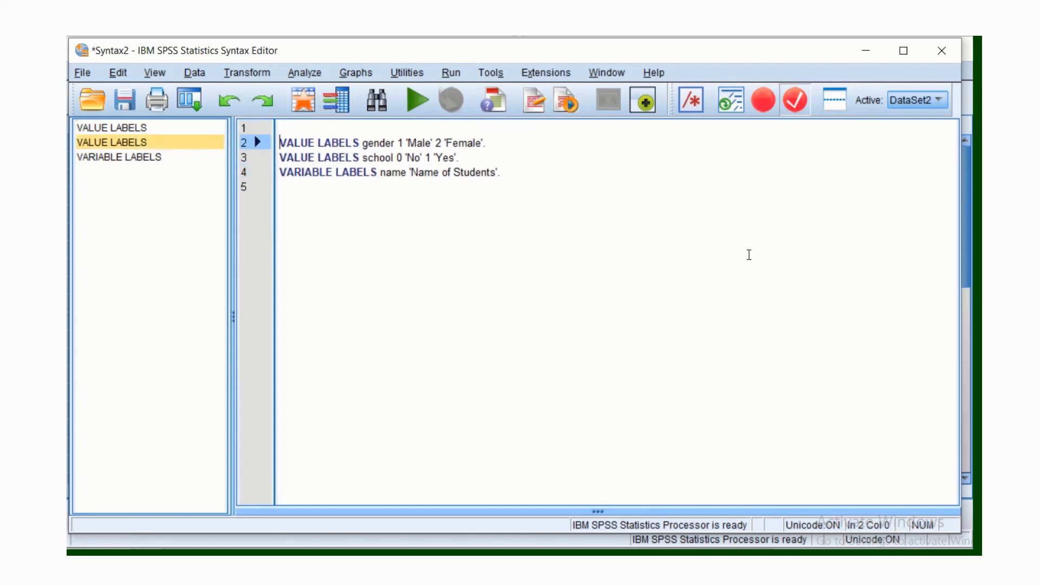
key(Return)
key(Return)
key(Up)
key(Up)
key(Up)
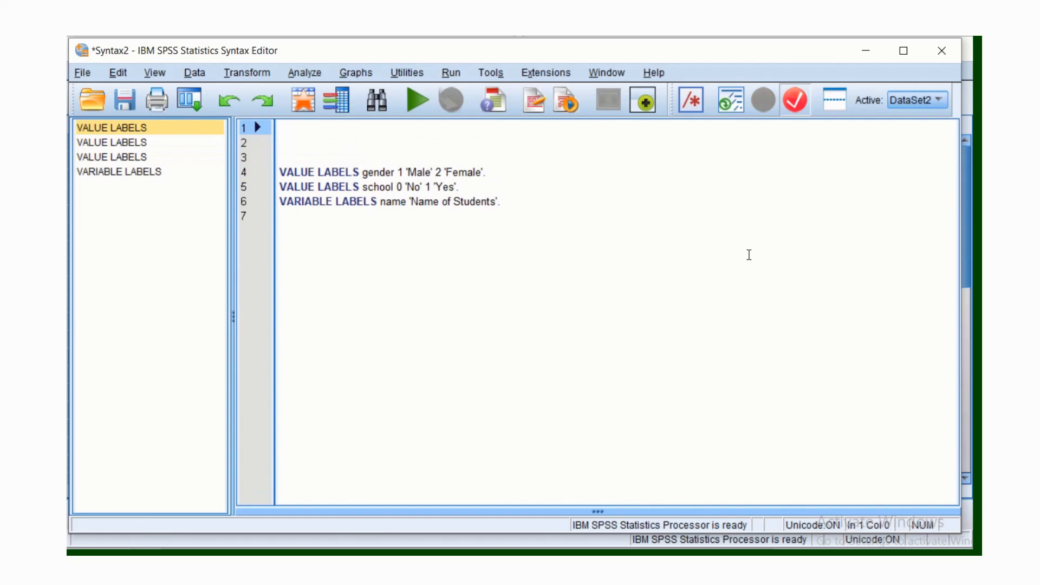
- Enter the comment title "***** Syntax of Students Analysis******" on line 1 of the syntax file
text(*)
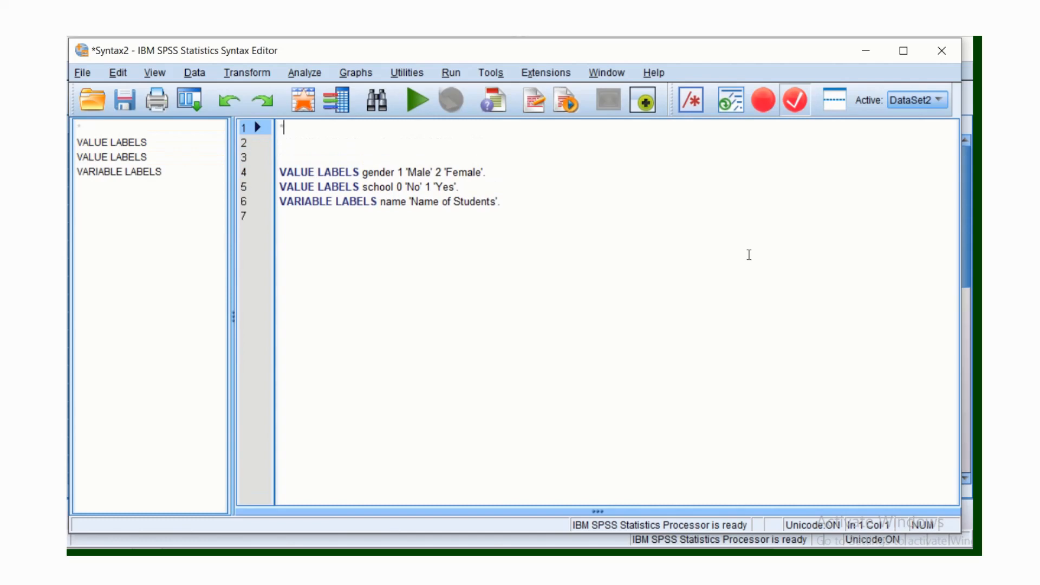
text(**** Su)
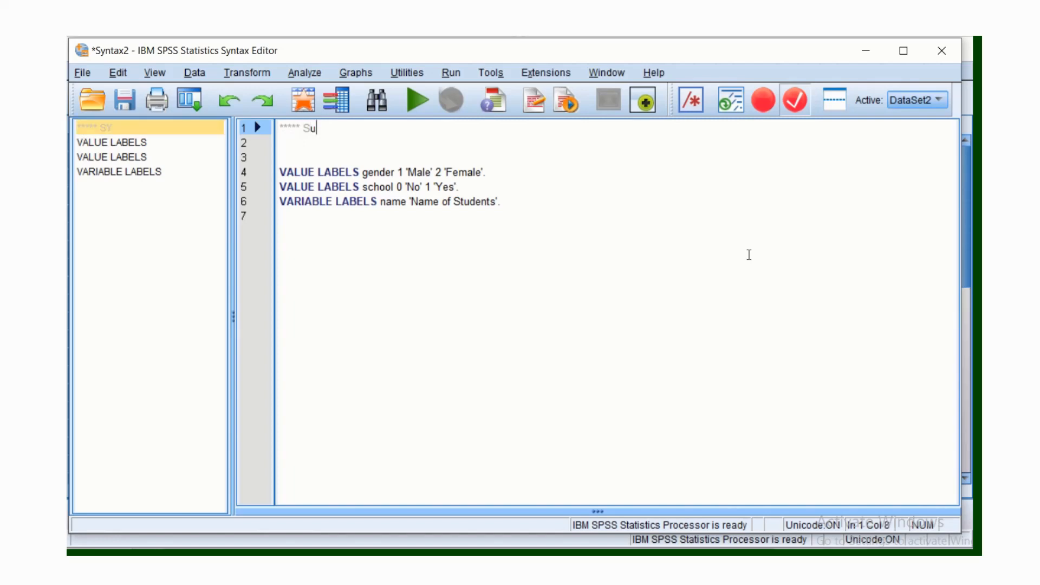
key(BackSpace)
text(yntax of )
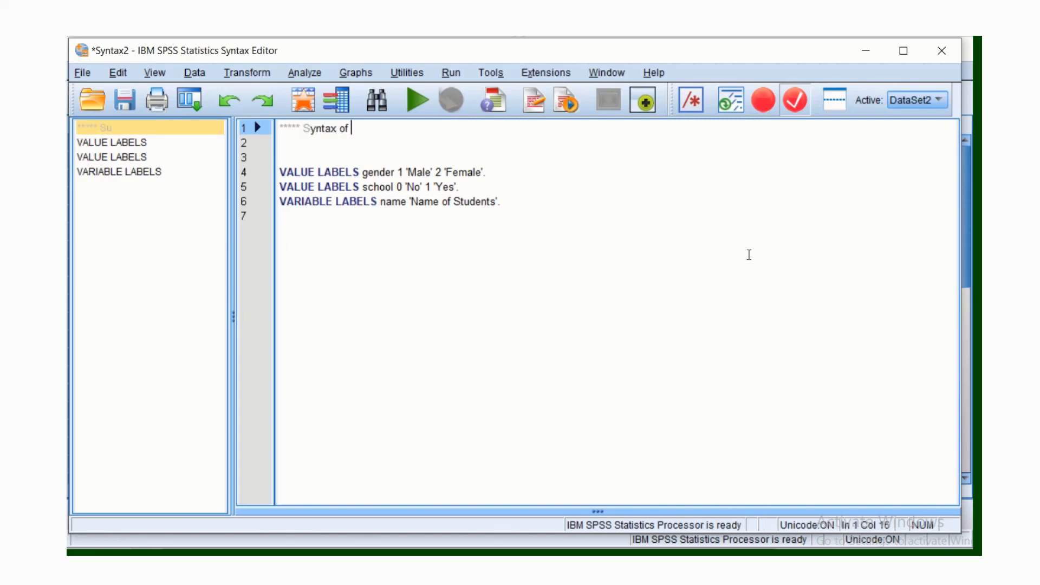
text(Stude)
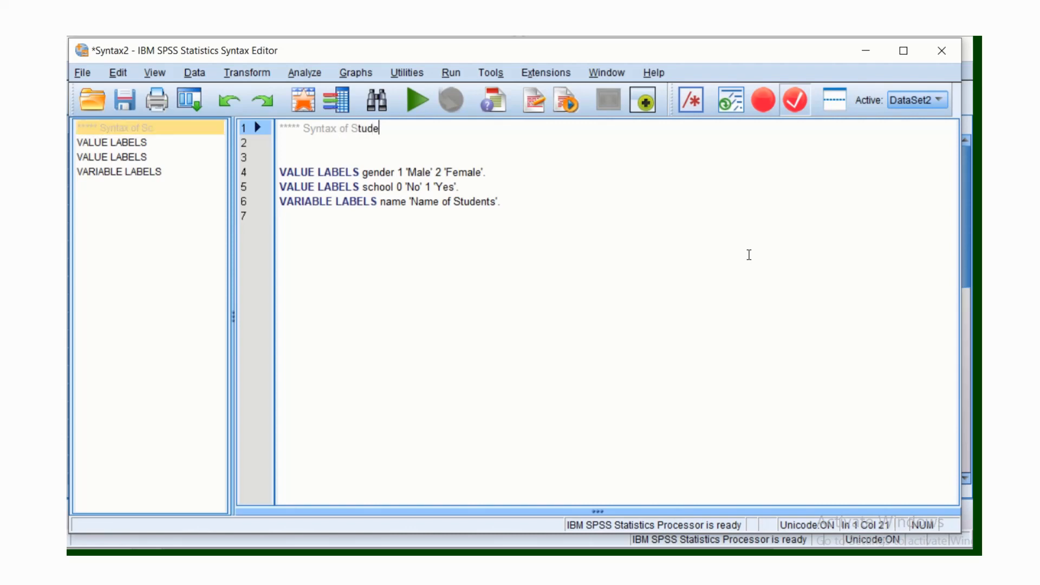
text(nts Analysis******)
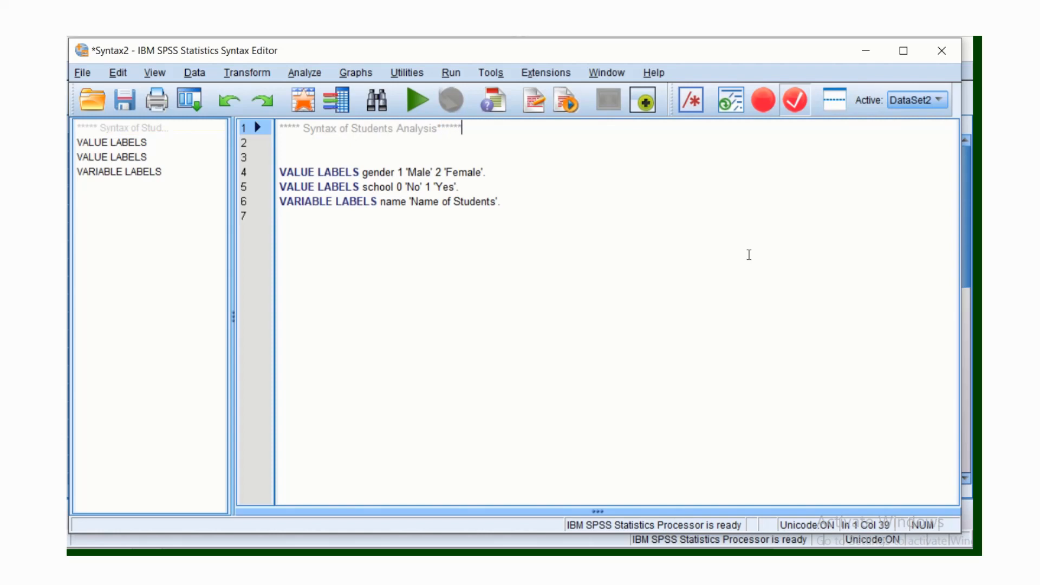
- Leave one blank line between the comment title and the gender command, and add two blank lines below the last command
key(Return)
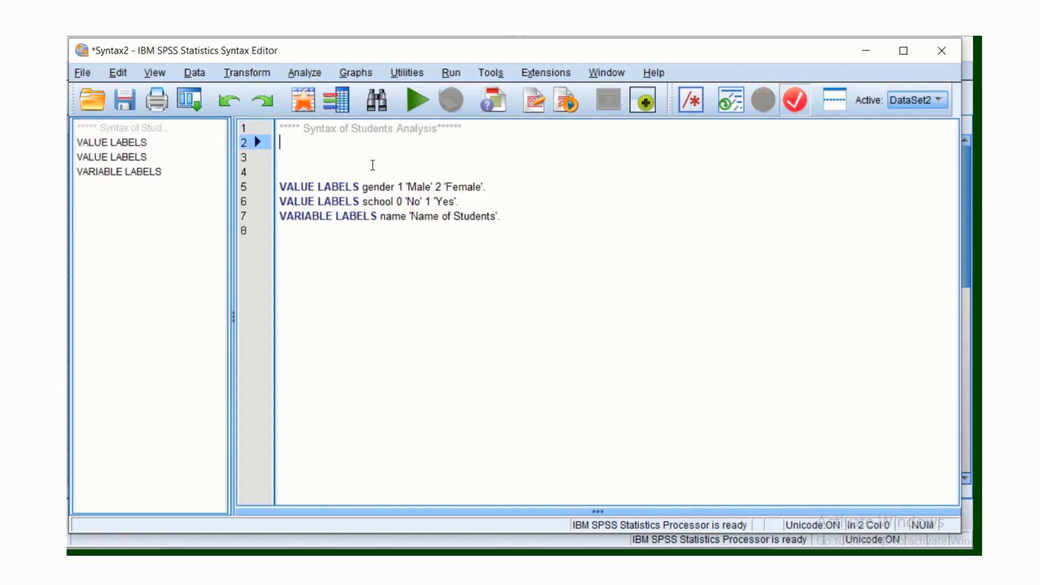
key(Return)
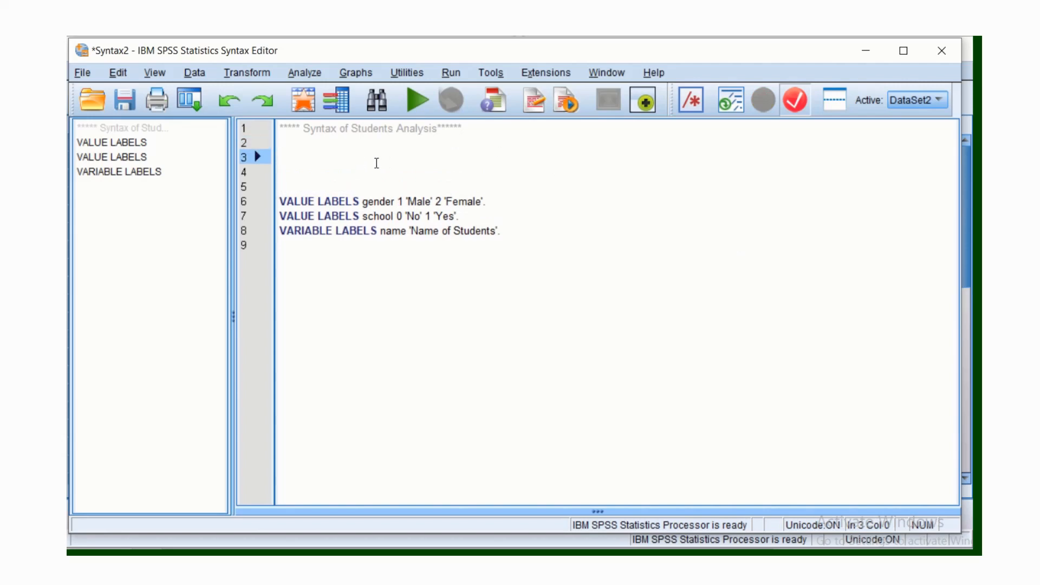
key(Delete)
key(Delete)
key(Delete)
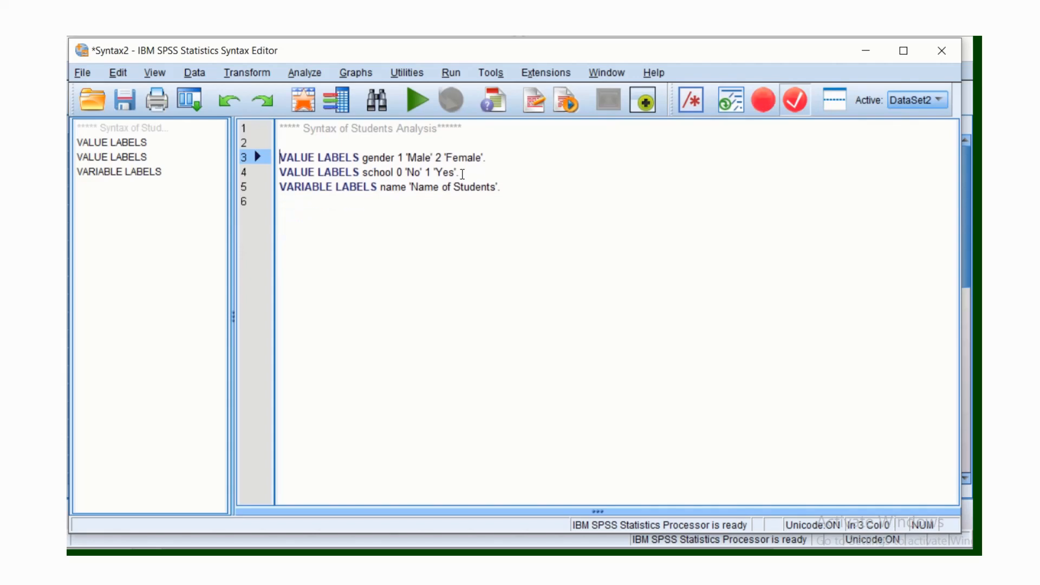
click(573, 199)
key(Return)
key(Return)
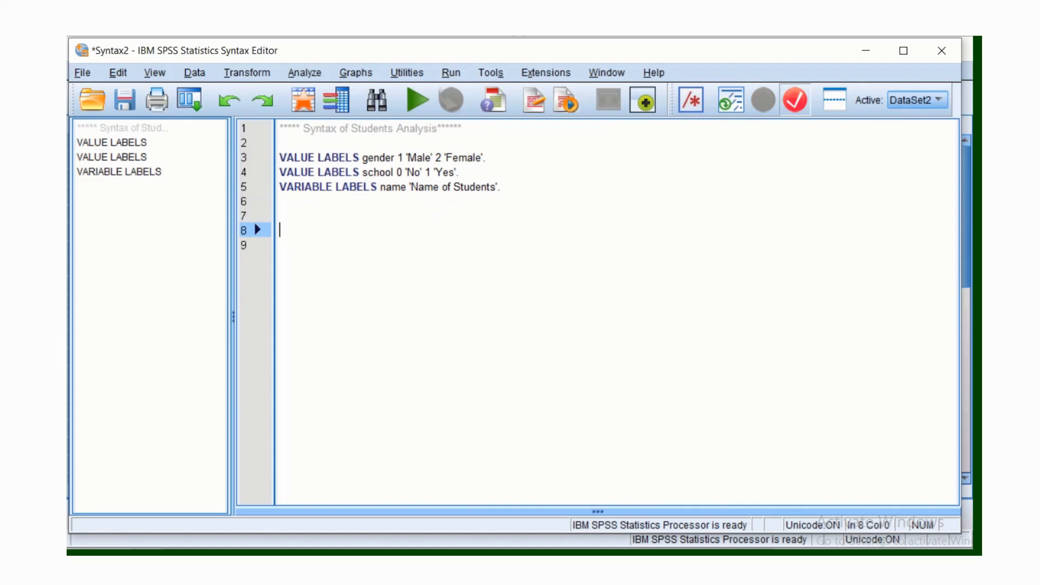
- Return to the Students dataset and display its case values
click(425, 580)
click(398, 543)
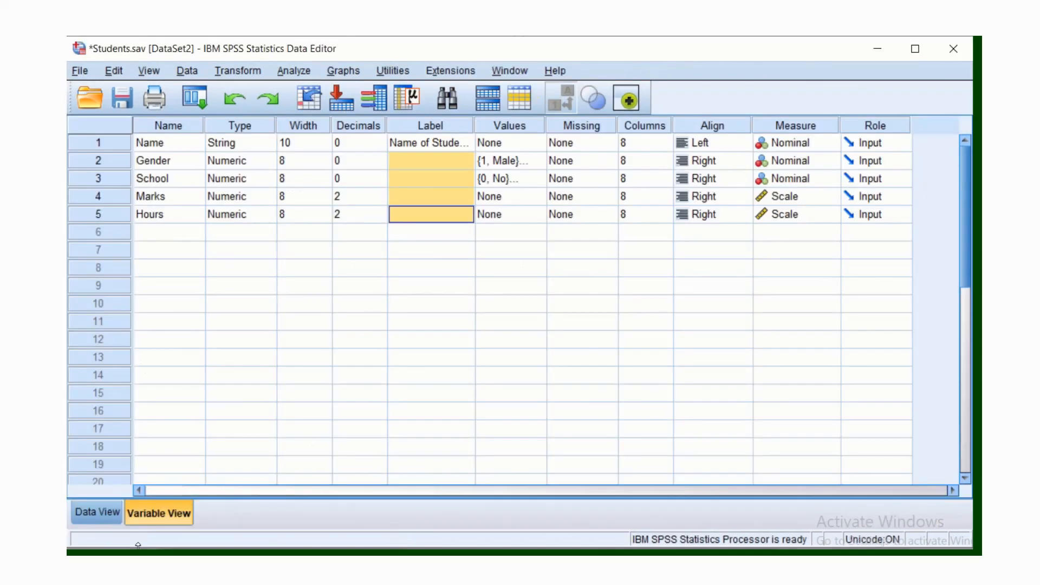
click(94, 516)
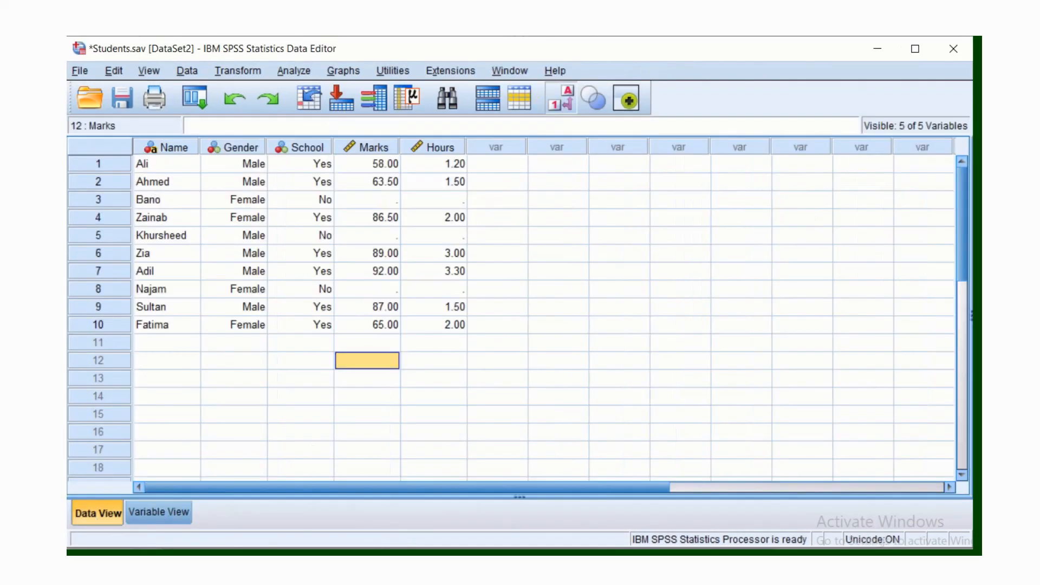
- Open the Descriptives analysis for the Students dataset and reset its previous variable selection
click(293, 71)
mouse_move(314, 108)
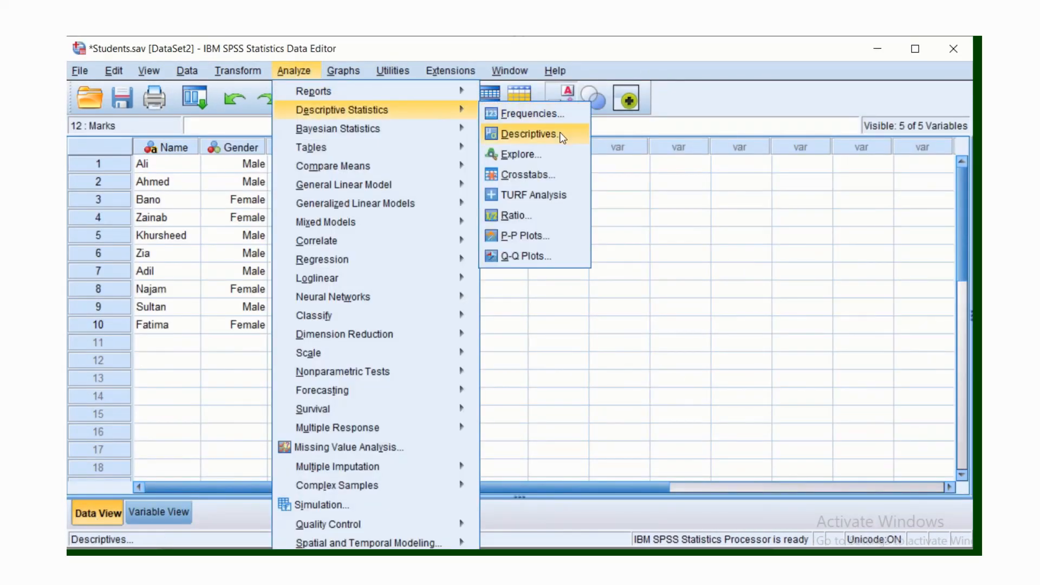
click(528, 134)
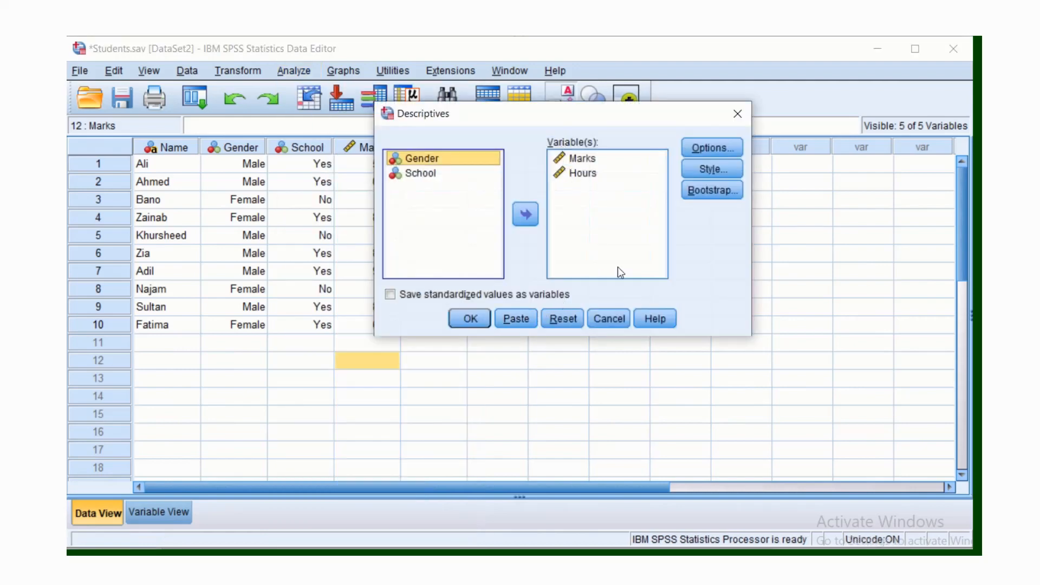
click(562, 319)
click(449, 220)
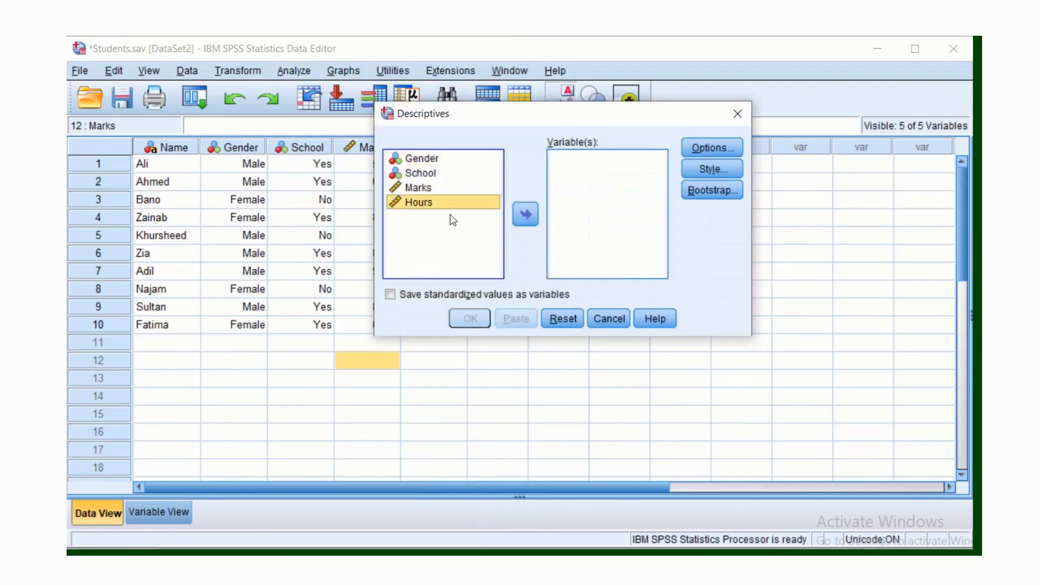
- Add Marks and Hours as the variables of the Descriptives analysis
click(428, 159)
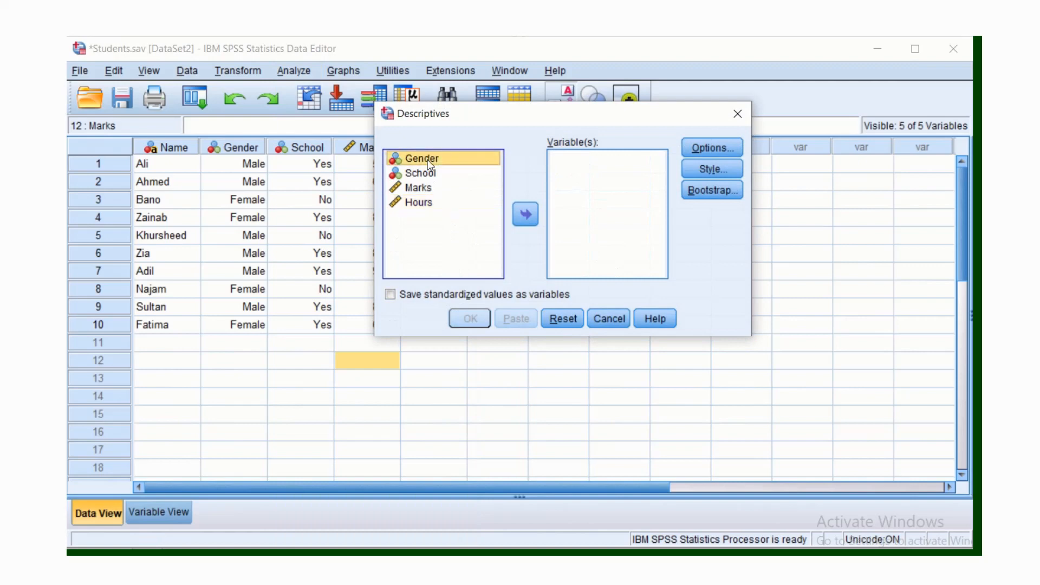
click(416, 203)
drag(417, 188, 429, 206)
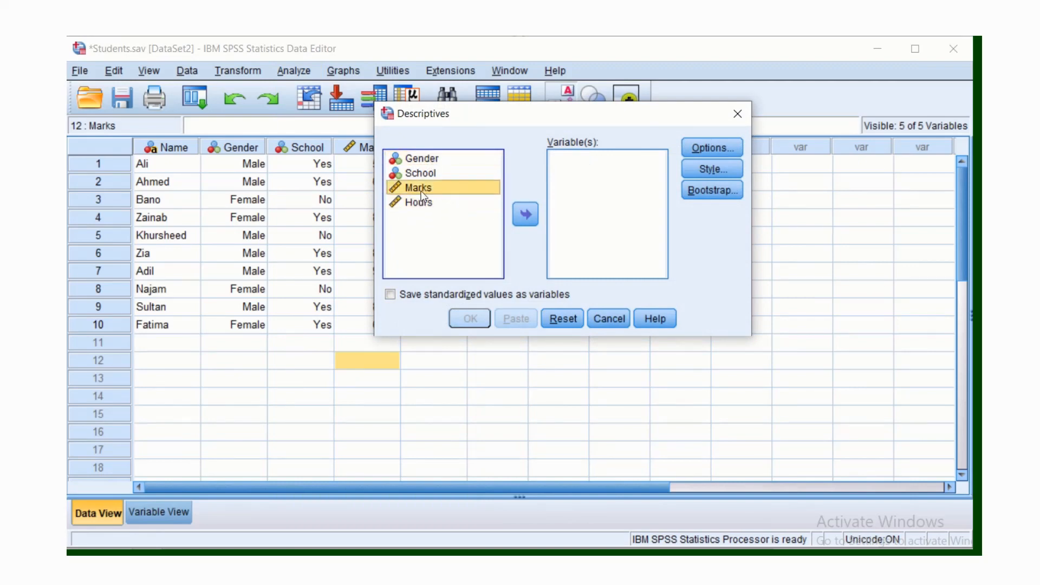
click(470, 202)
click(439, 188)
click(528, 216)
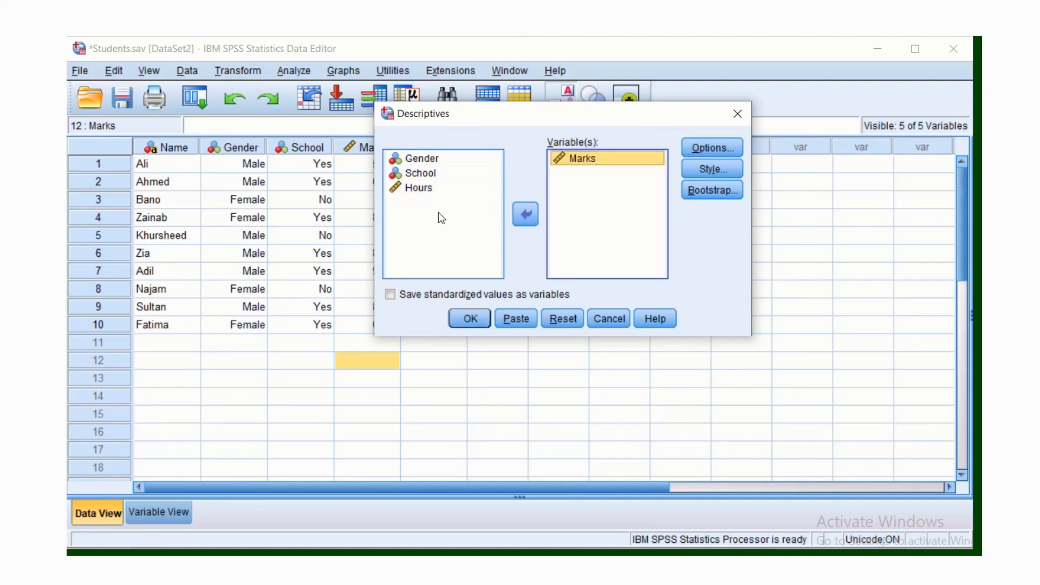
click(423, 187)
click(525, 217)
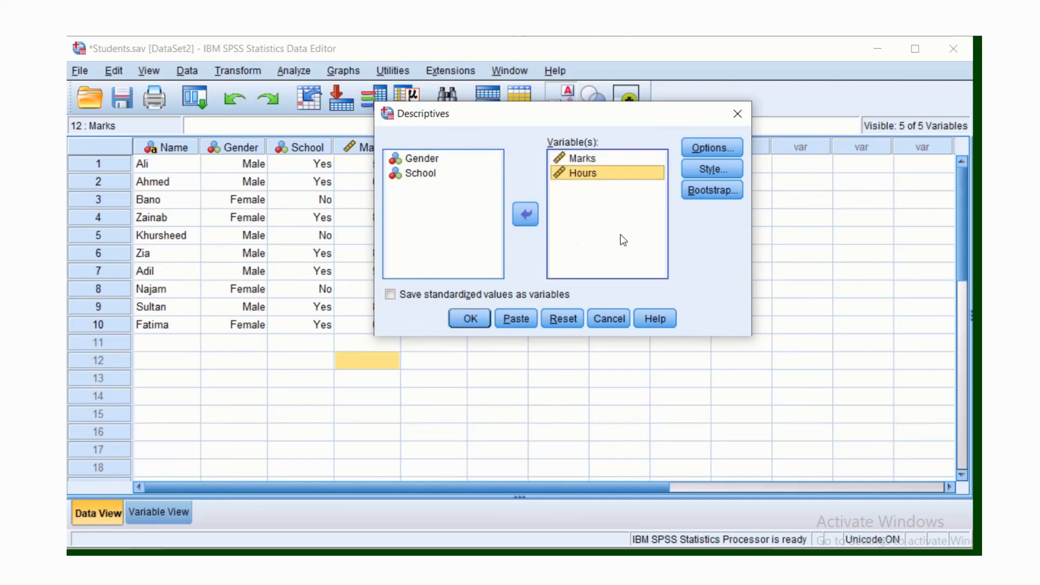
- Keep mean, standard deviation, minimum and maximum as the statistics, paste the Descriptives command as syntax, and show the Syntax2 file
click(708, 150)
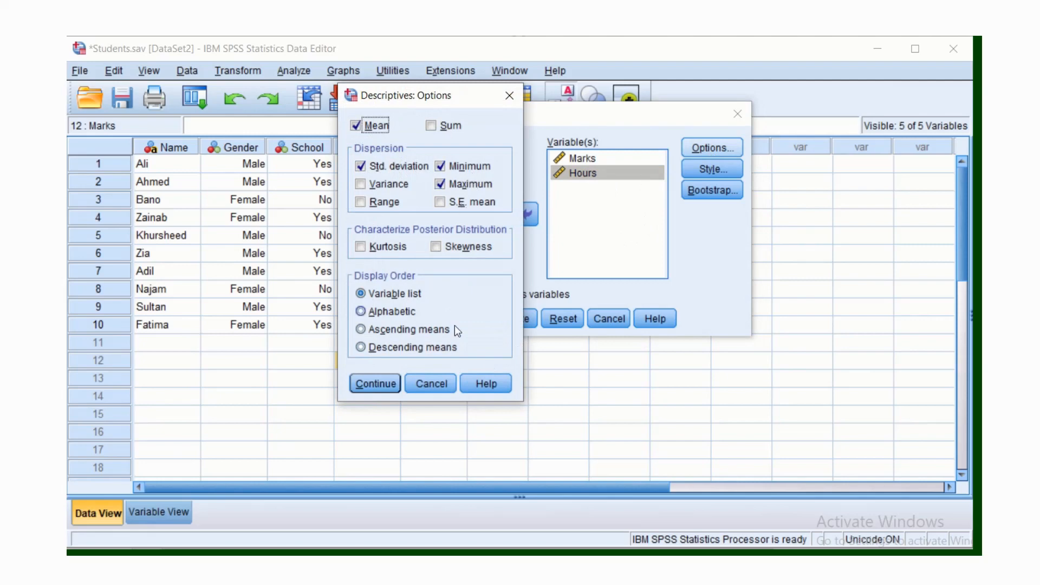
click(391, 385)
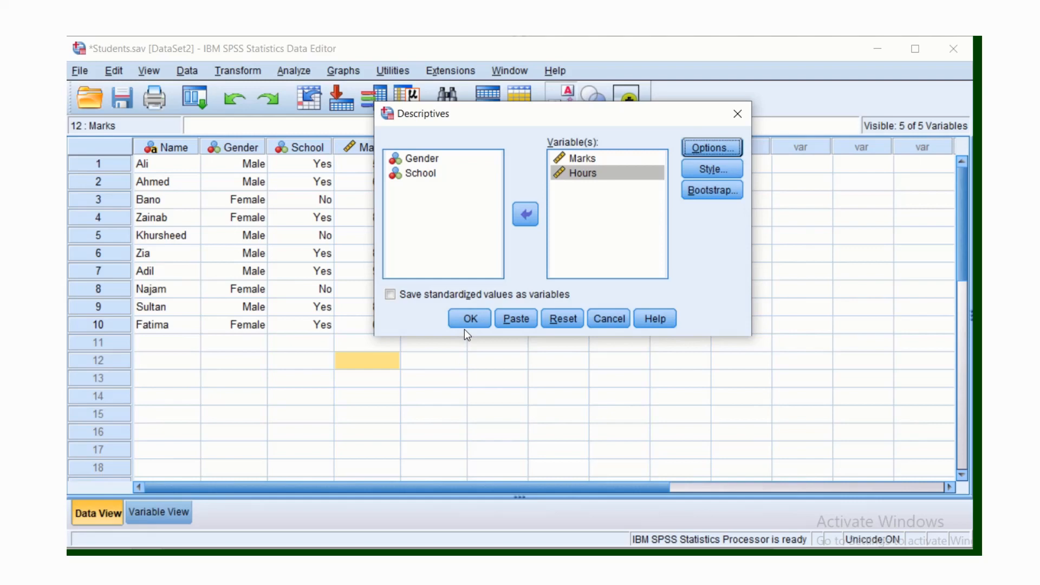
click(510, 319)
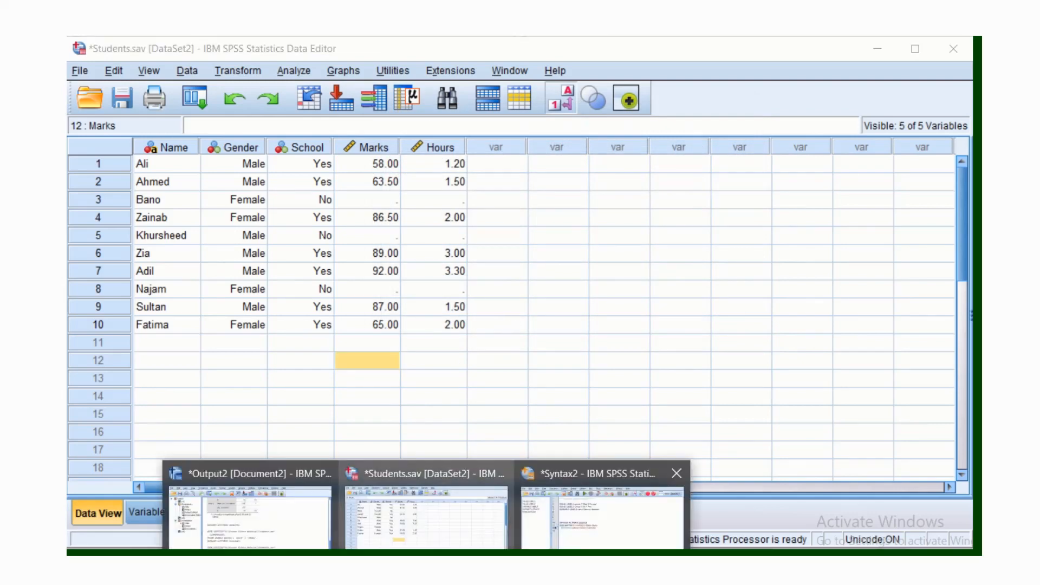
click(610, 528)
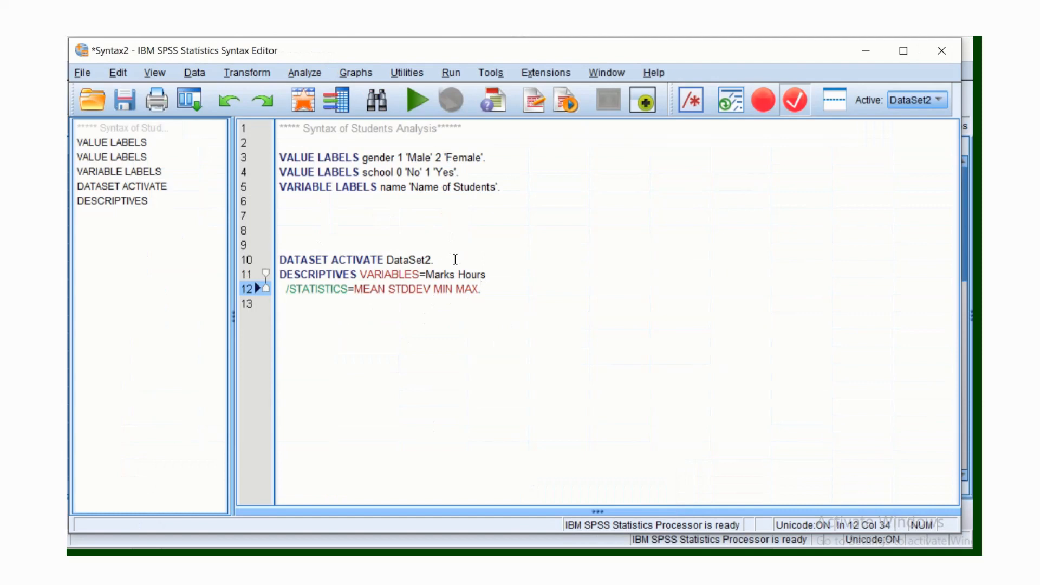
- Delete the DATASET ACTIVATE line and the extra blank lines, leaving one blank line above the DESCRIPTIVES command
click(411, 224)
key(Delete)
key(Delete)
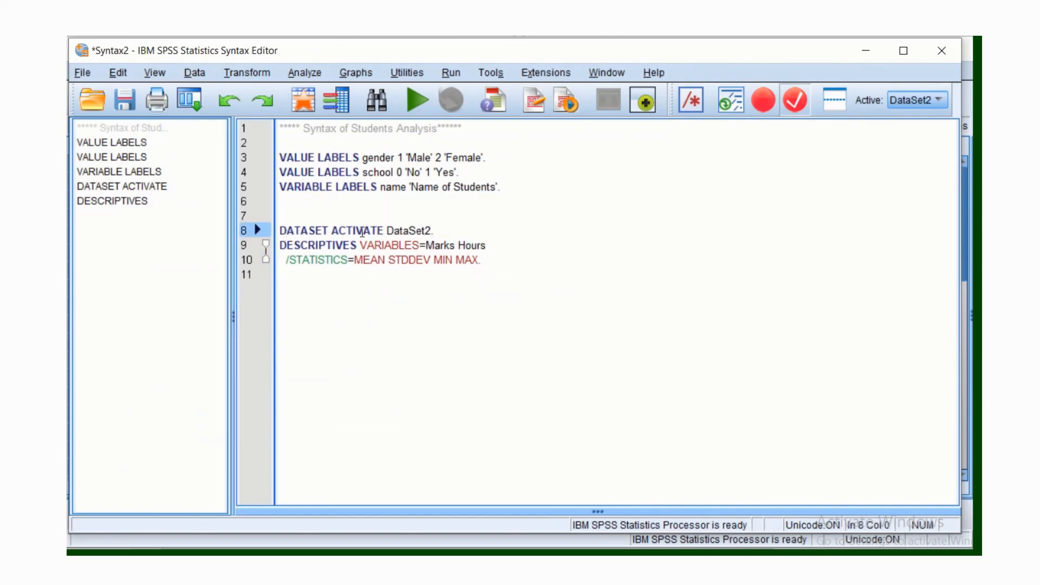
drag(448, 229, 280, 231)
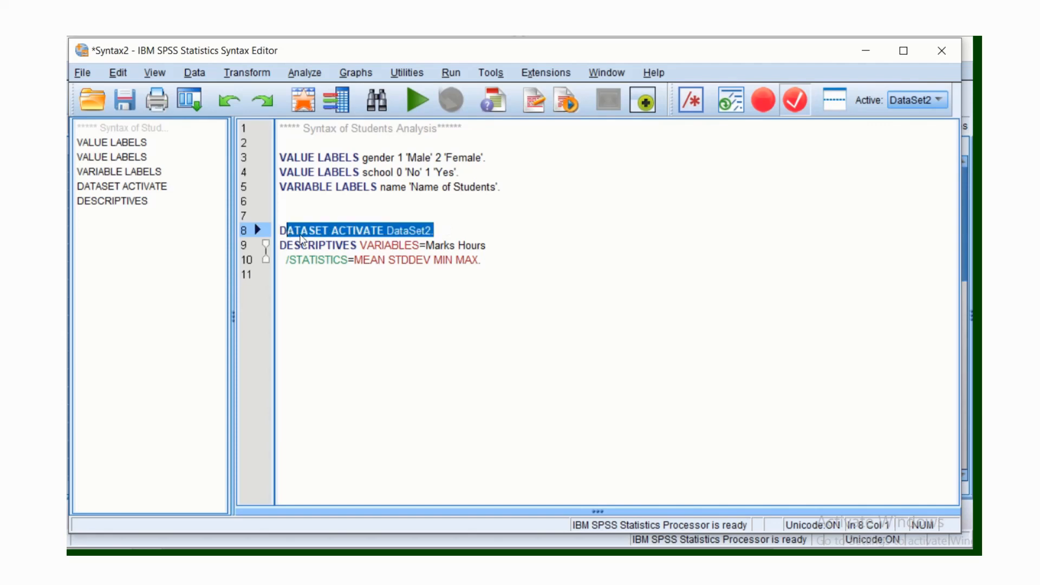
key(BackSpace)
key(BackSpace)
key(BackSpace)
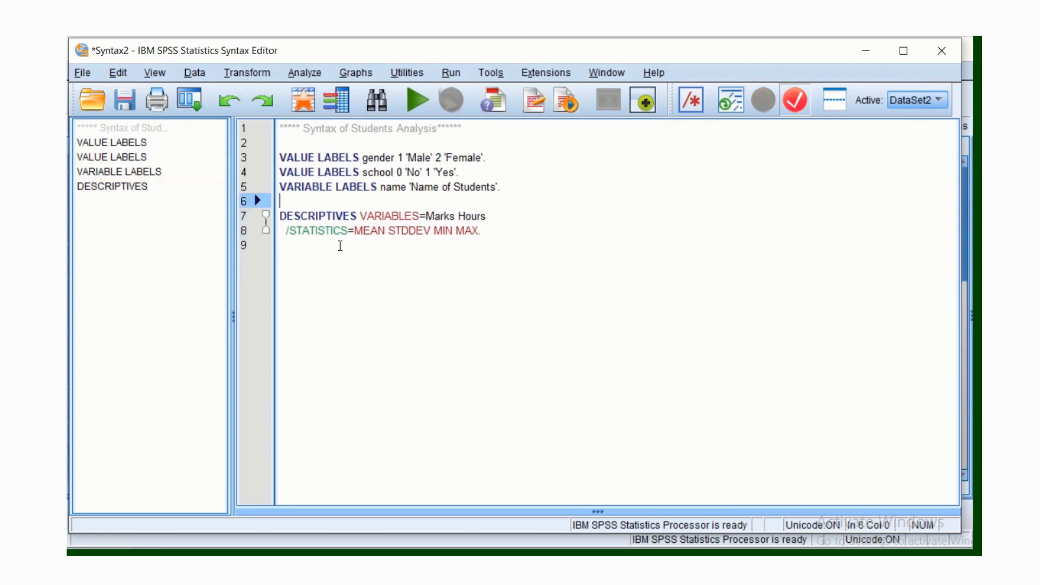
- Run only the DESCRIPTIVES command for Marks and Hours, view its output table, and return to the end of the syntax
click(527, 233)
shift+click(279, 216)
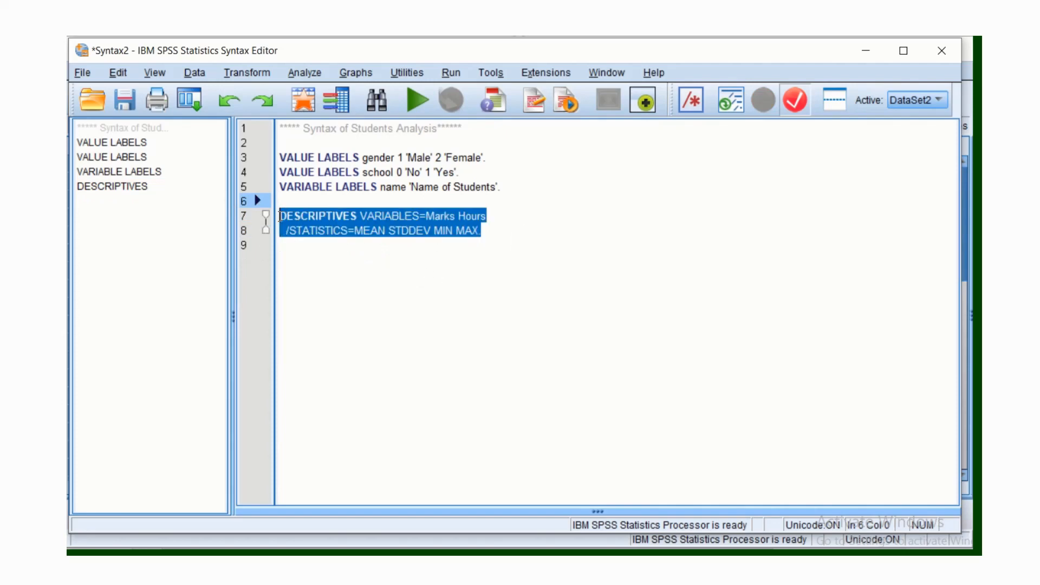
click(418, 102)
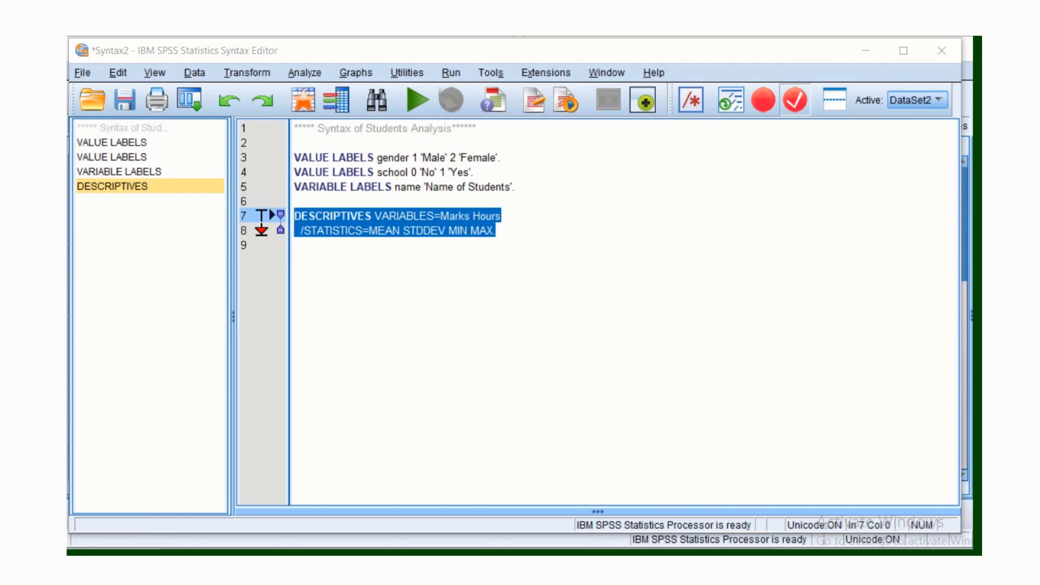
click(288, 544)
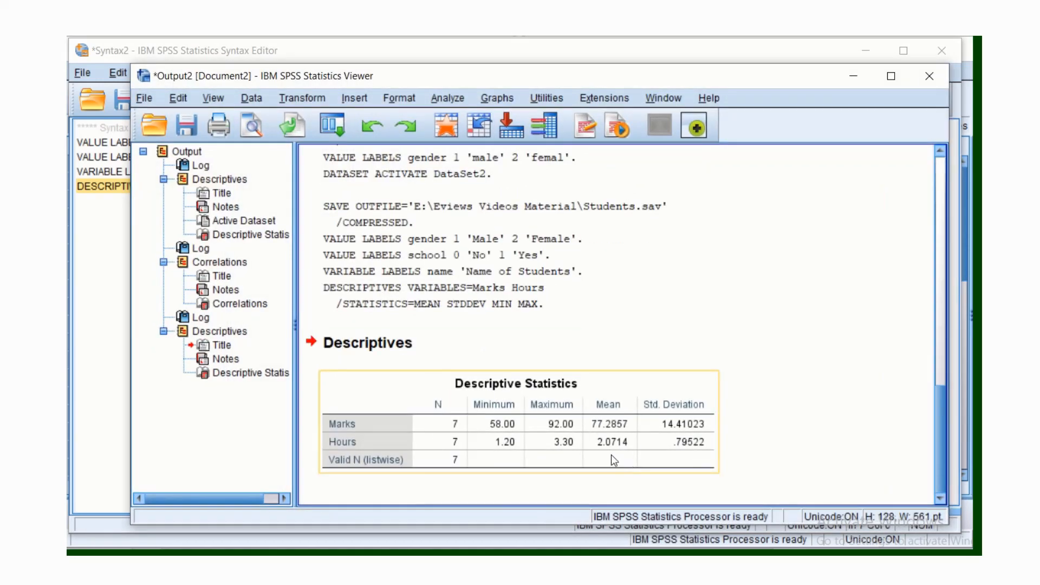
click(853, 76)
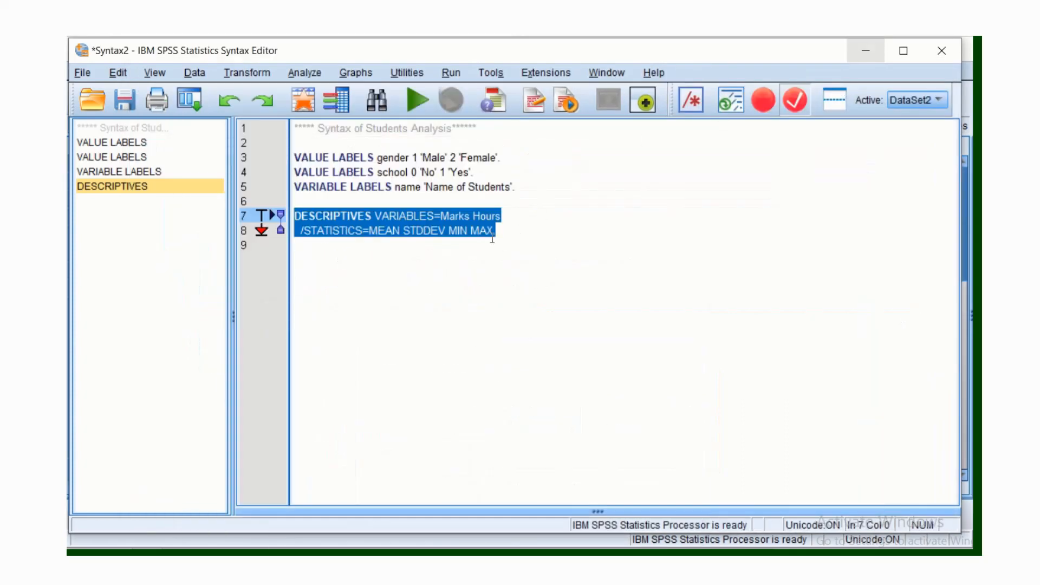
click(486, 276)
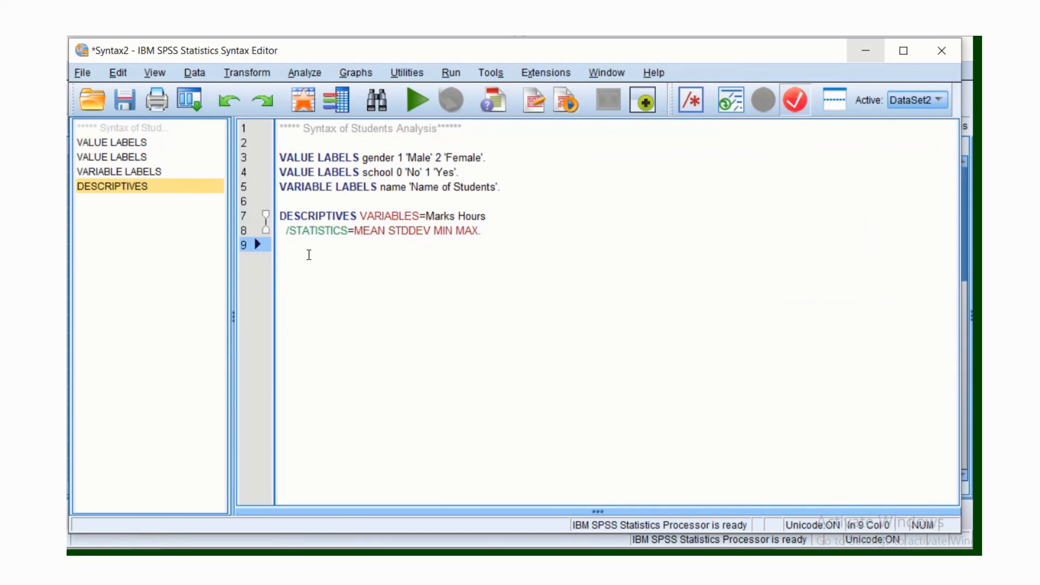
- Start saving the syntax file and choose the Desktop as its location
click(125, 100)
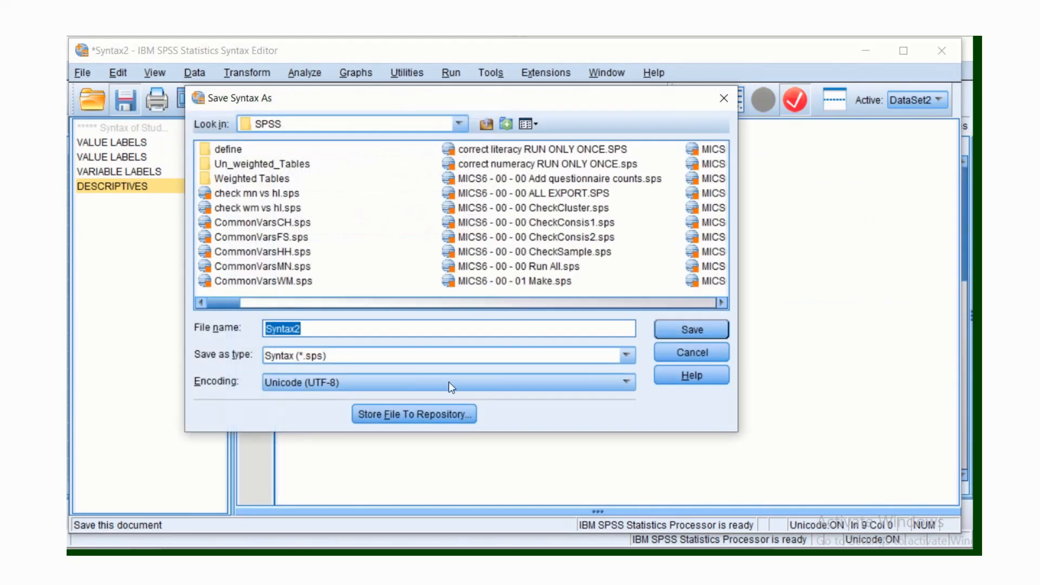
click(486, 125)
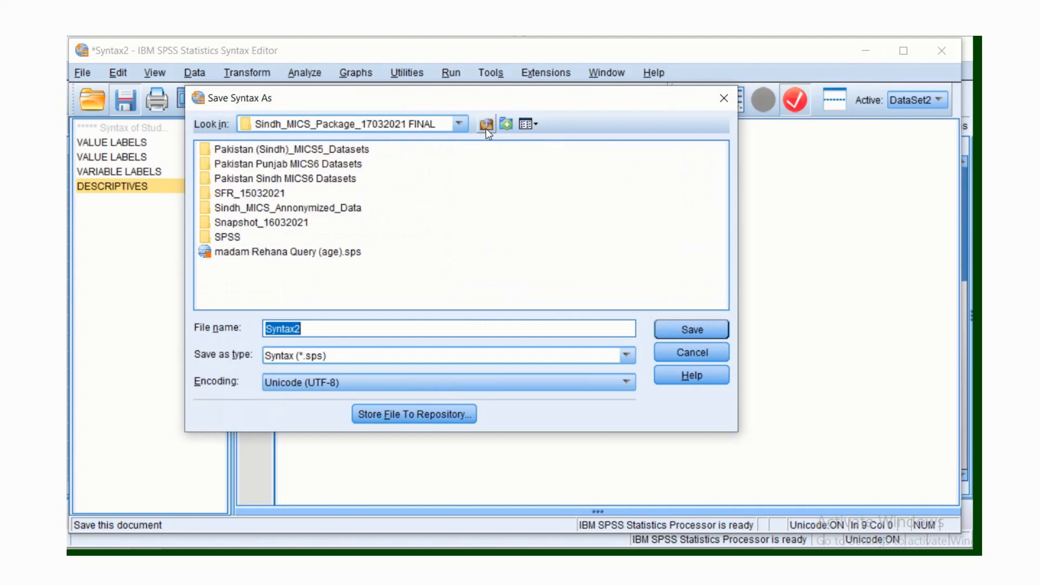
click(486, 126)
click(457, 123)
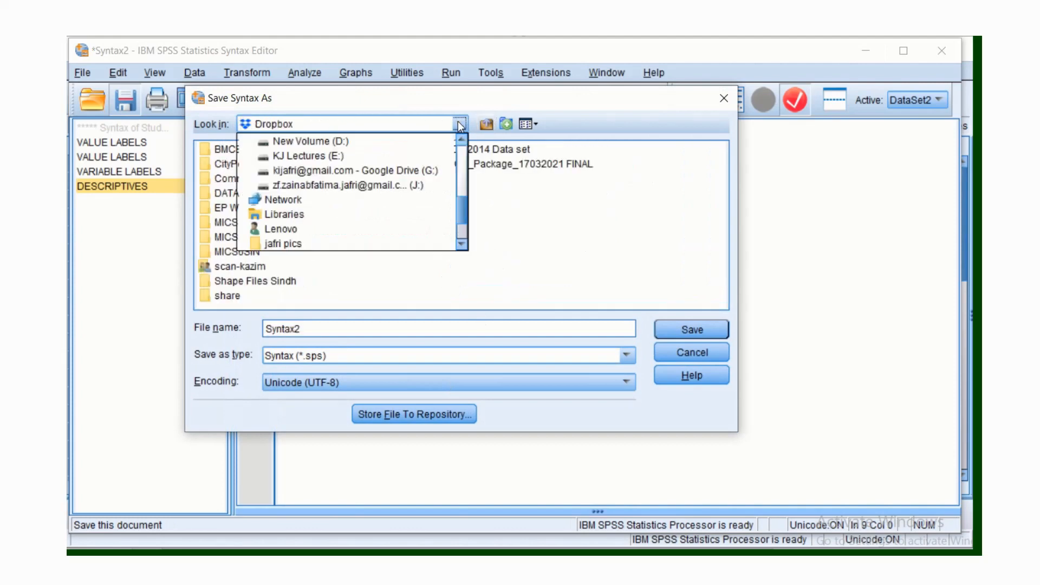
scroll(369, 173, up, 5)
click(352, 157)
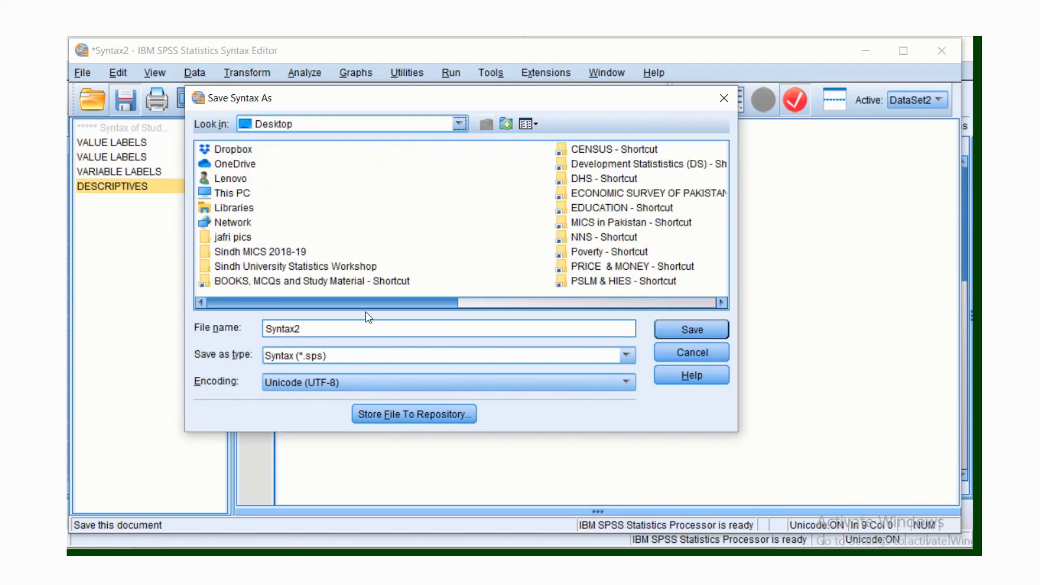
- Name the syntax file "Syntax Students" and save it as an .sps file
key(BackSpace)
key(BackSpace)
key(BackSpace)
key(BackSpace)
key(BackSpace)
key(BackSpace)
key(BackSpace)
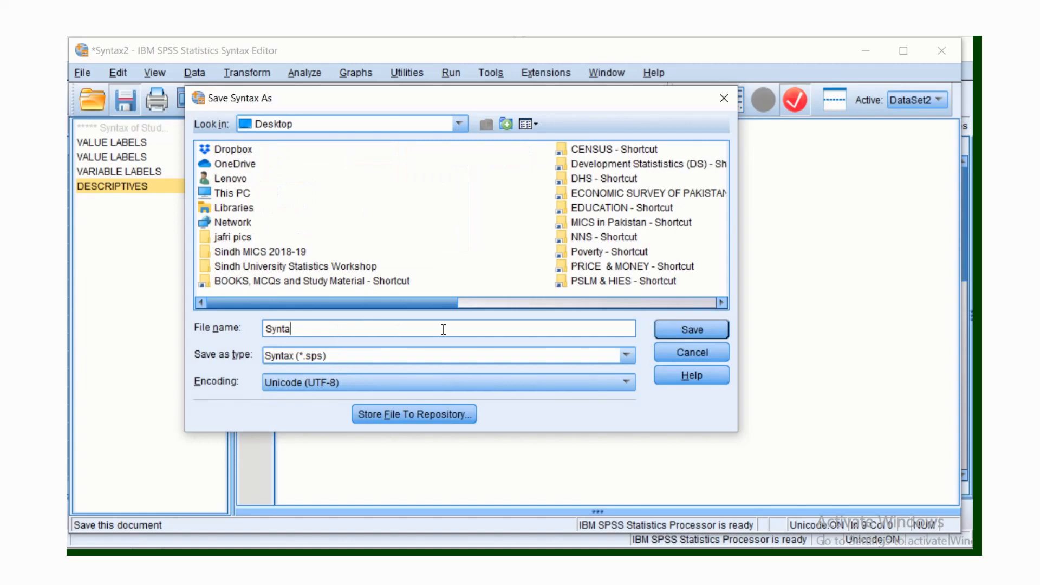
text(Sy)
key(BackSpace)
key(BackSpace)
text(Syntax Students)
key(Return)
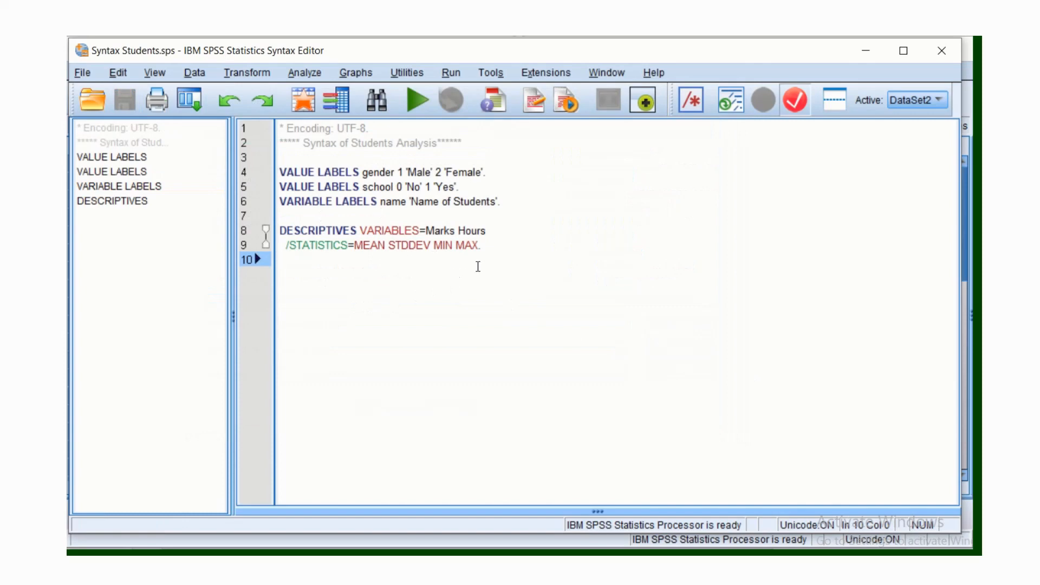
- Highlight all the commands in the saved syntax file to review them, and go back to the Students dataset
drag(481, 246, 267, 165)
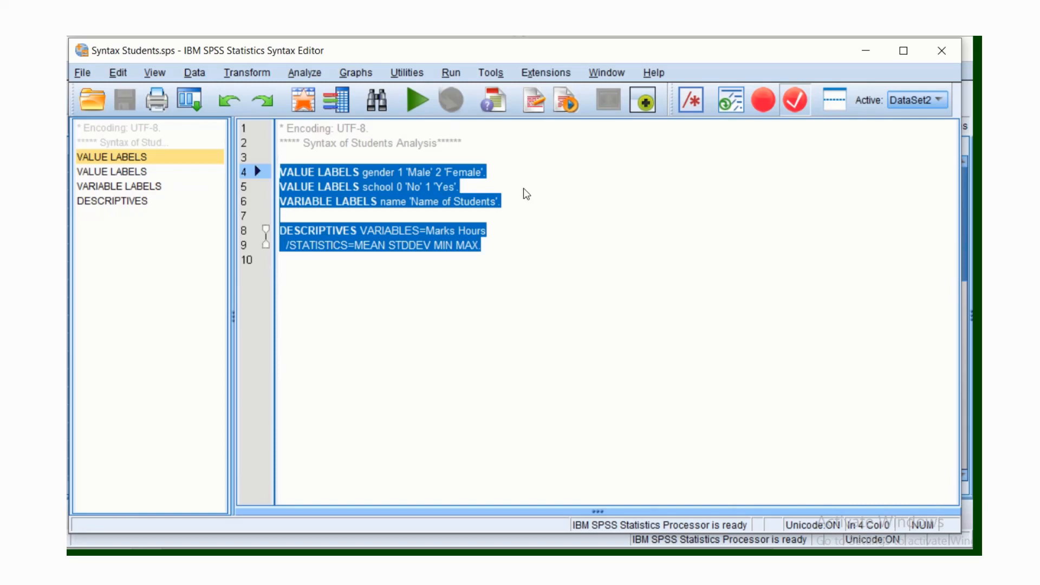
click(677, 347)
click(867, 52)
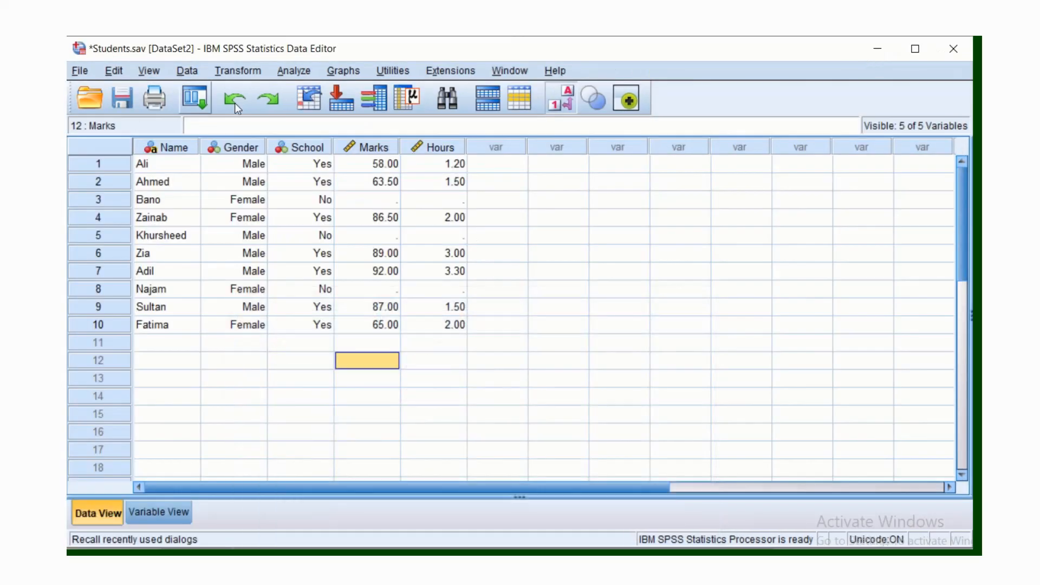
- Open the Frequencies analysis and add Gender and School as its variables
click(309, 72)
mouse_move(331, 99)
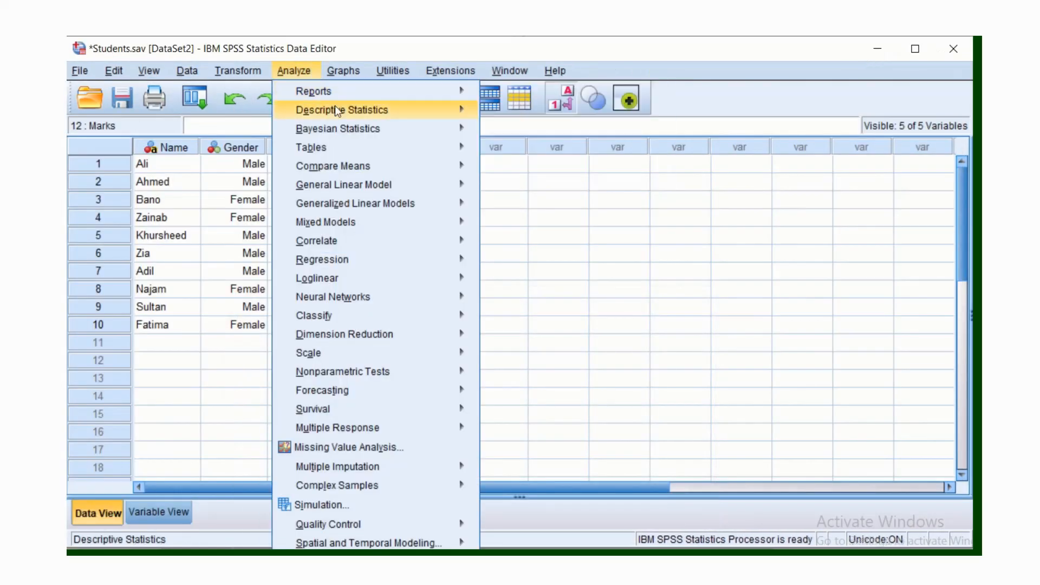
click(563, 119)
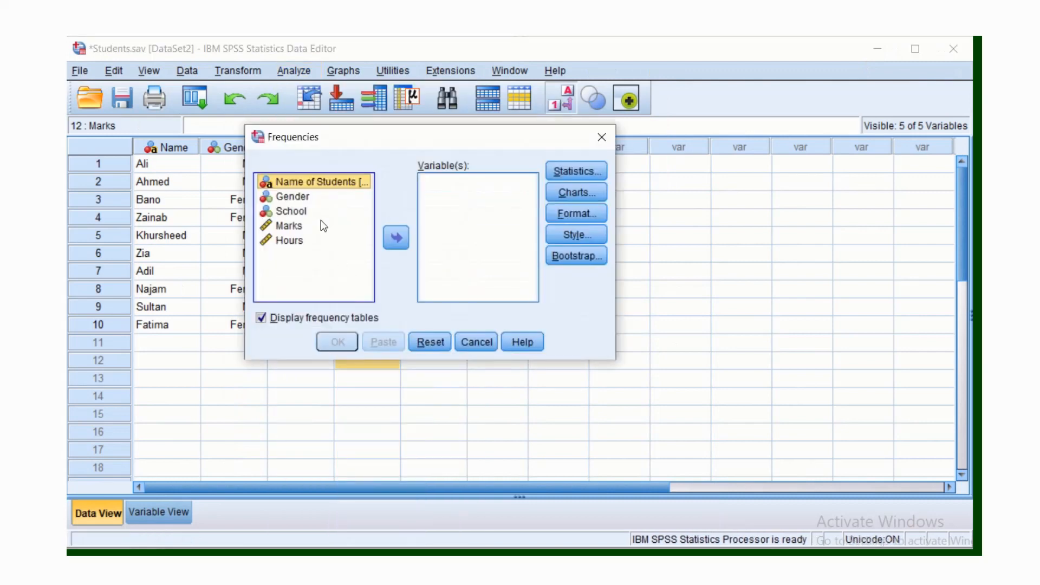
click(292, 196)
click(396, 237)
click(291, 196)
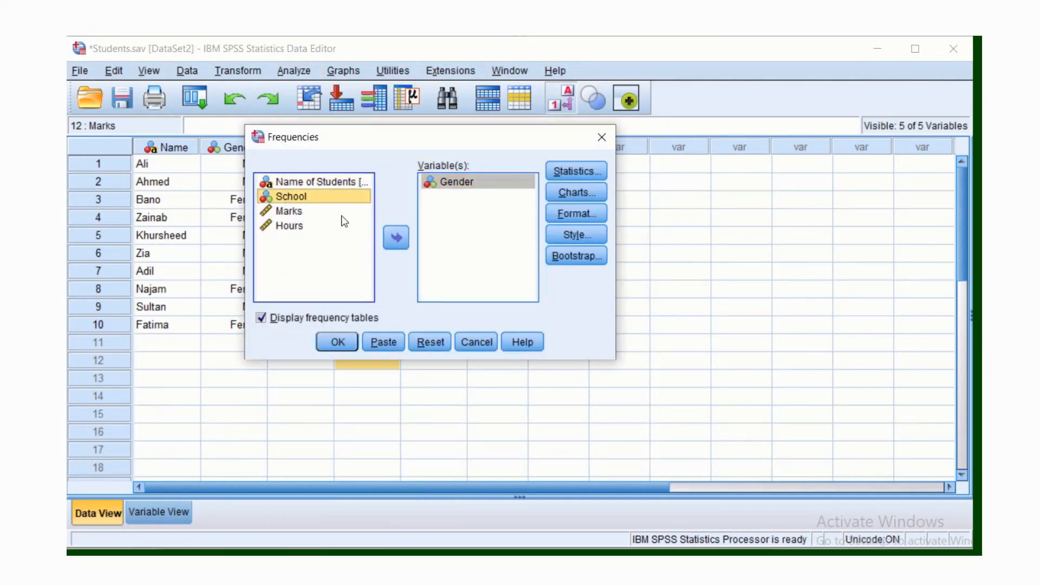
click(396, 237)
- Include the median in the Frequencies statistics, run the analysis with frequency tables, view the output, and return to the dataset
click(572, 170)
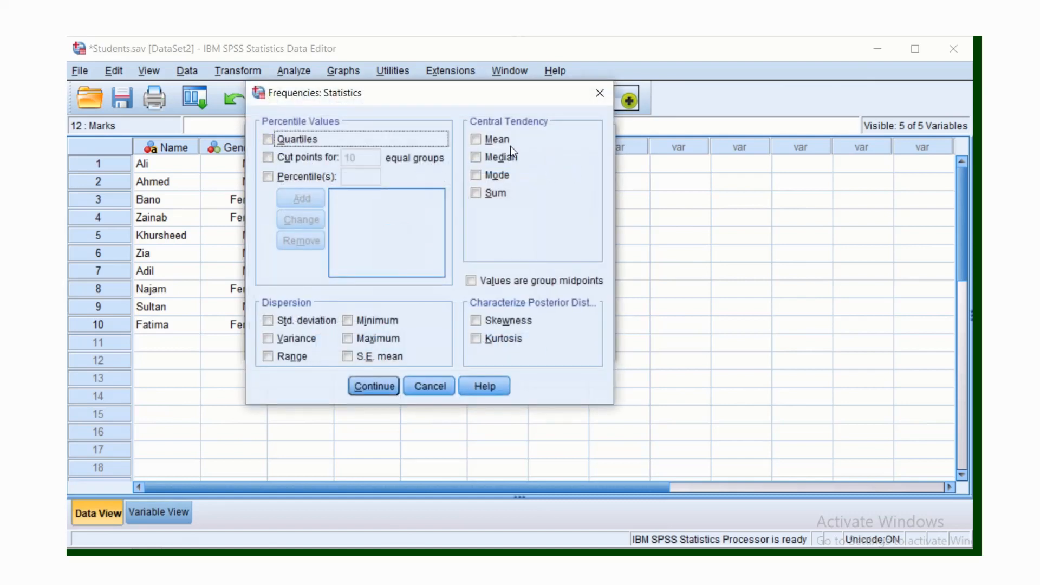
click(477, 157)
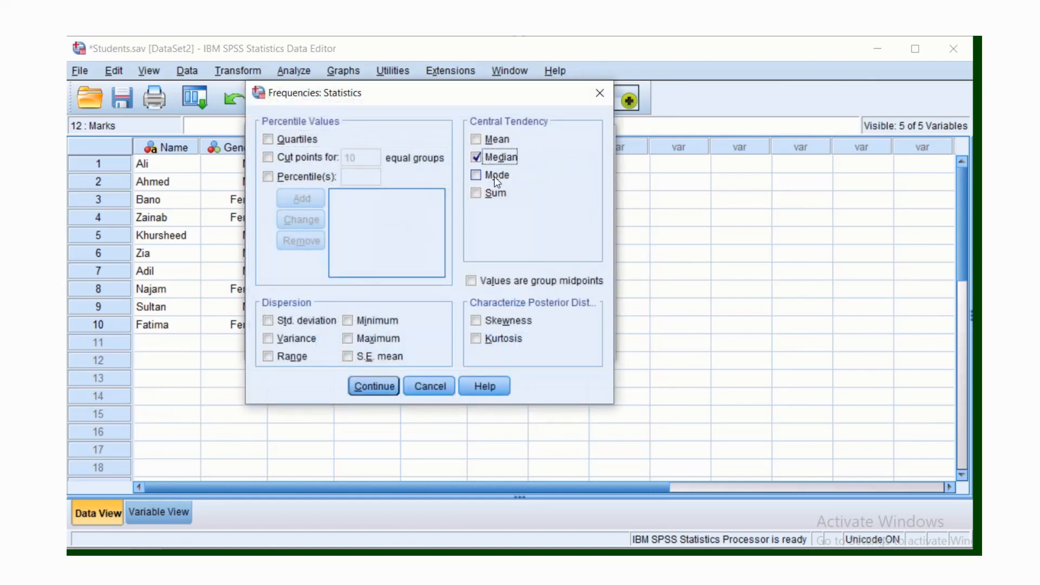
click(373, 386)
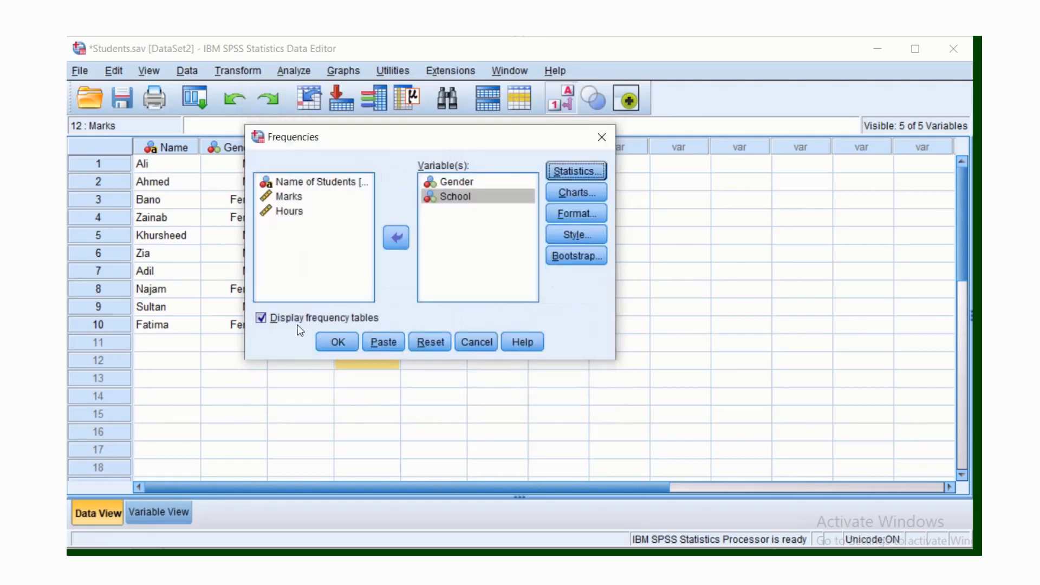
click(336, 342)
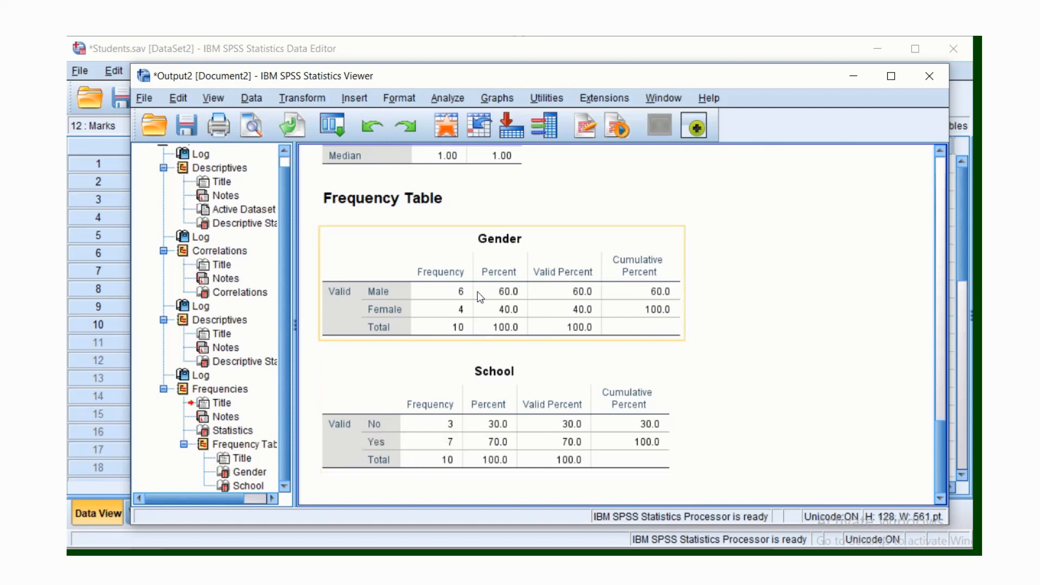
click(853, 76)
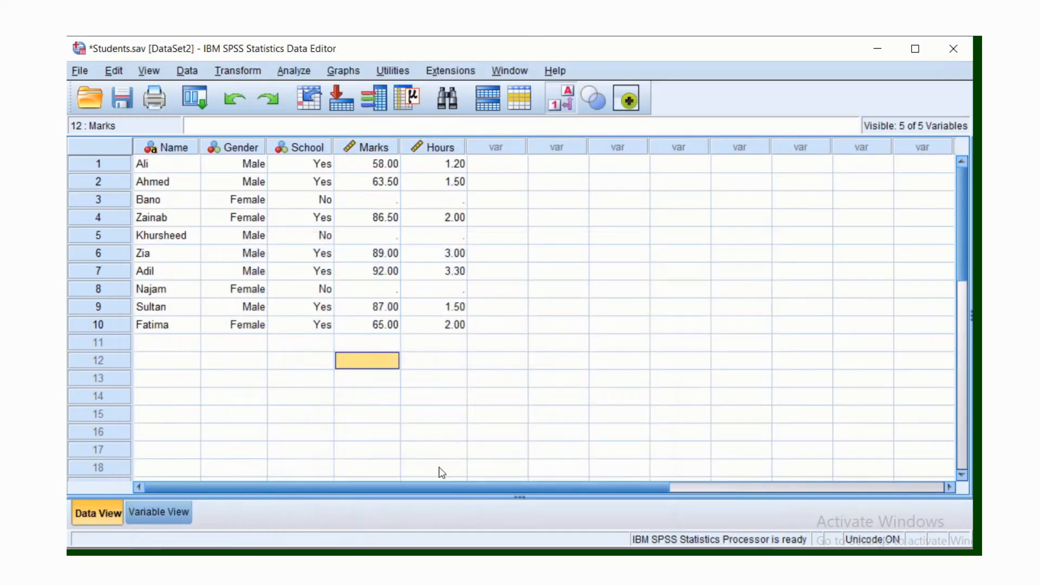
- Check the syntax file and the output document for the Frequencies run, and return to the Students dataset
click(426, 566)
click(593, 520)
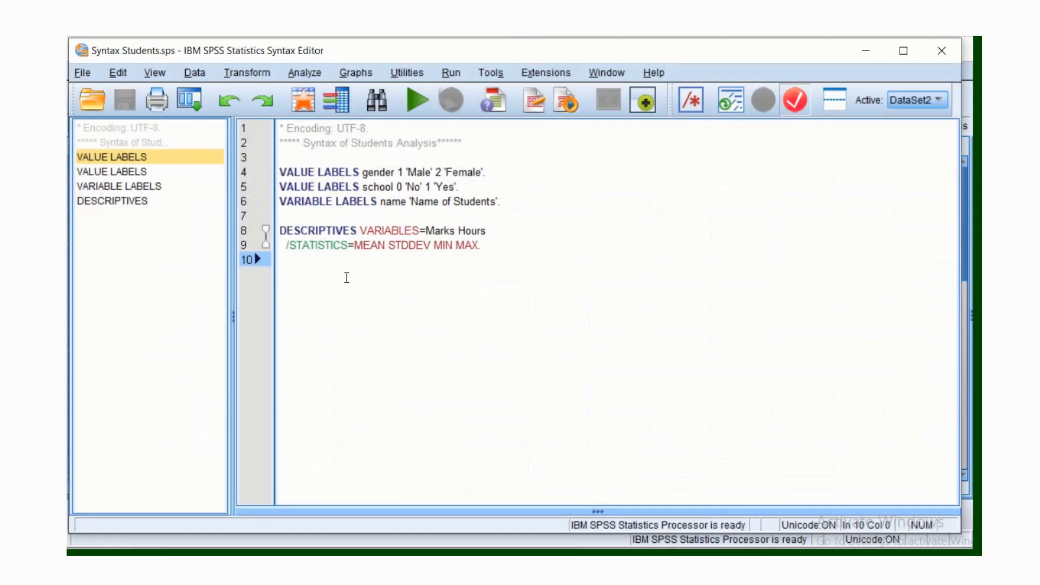
click(426, 566)
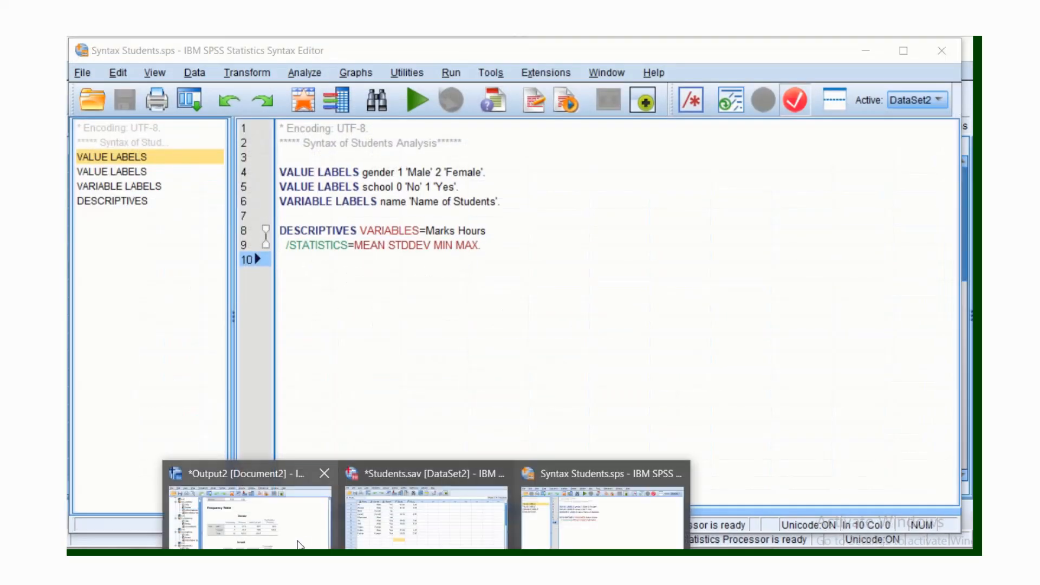
click(298, 543)
click(426, 566)
click(431, 545)
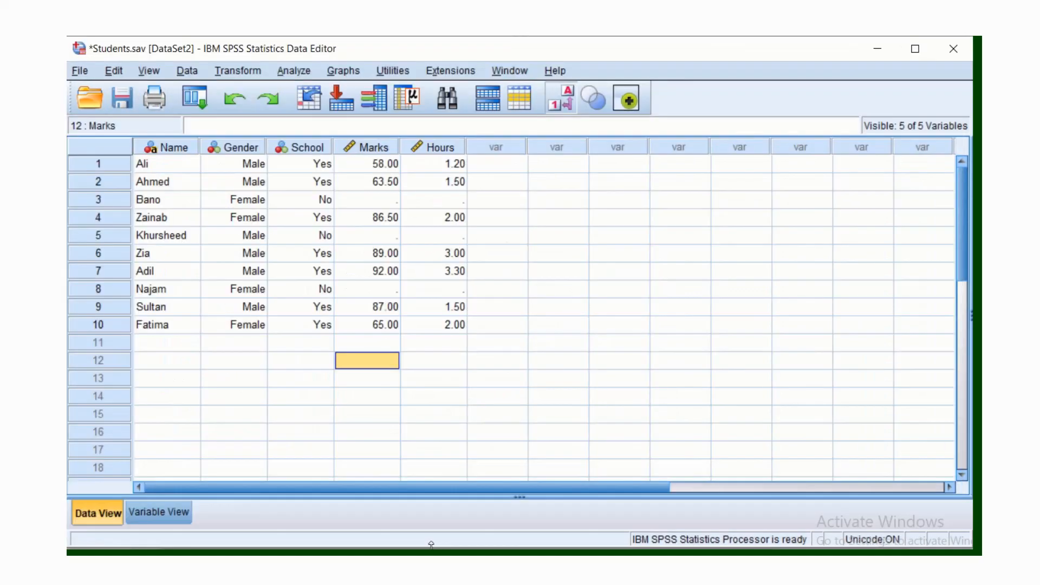
- Paste the Frequencies command for Gender and School with the median into the Syntax Students file and save the file
click(301, 74)
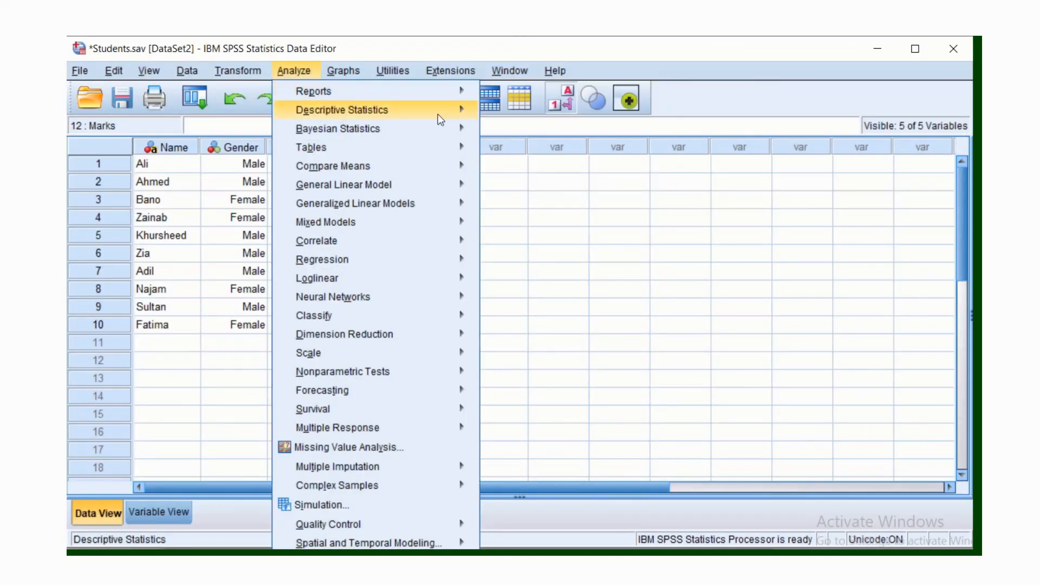
mouse_move(459, 118)
click(503, 113)
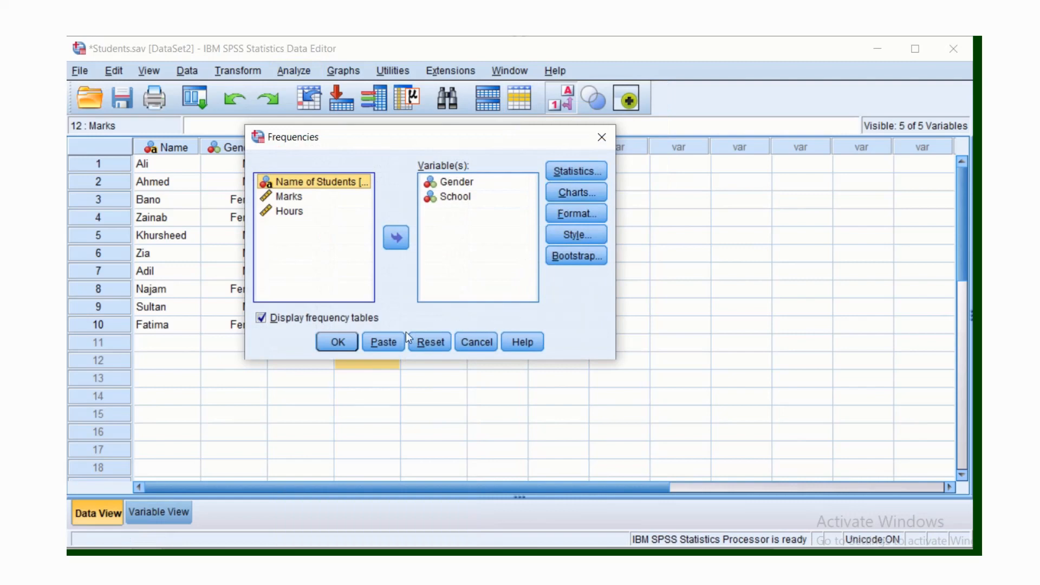
click(381, 339)
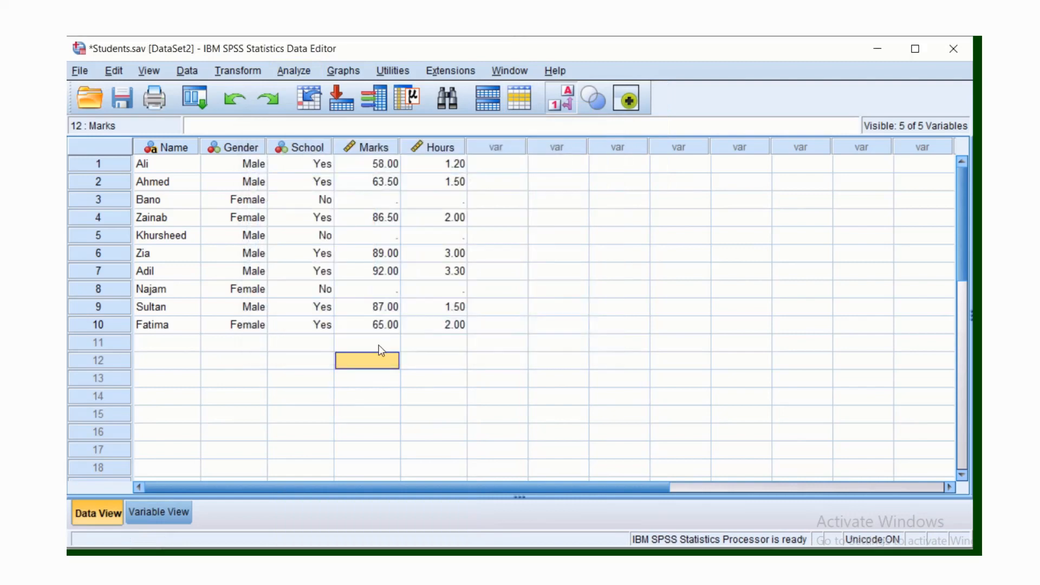
click(426, 565)
click(564, 532)
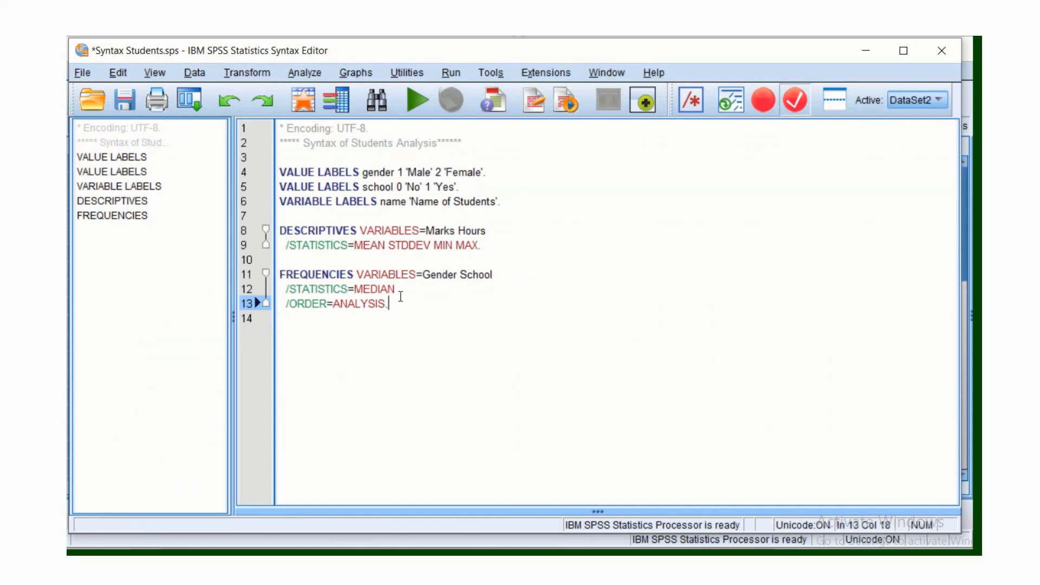
click(127, 108)
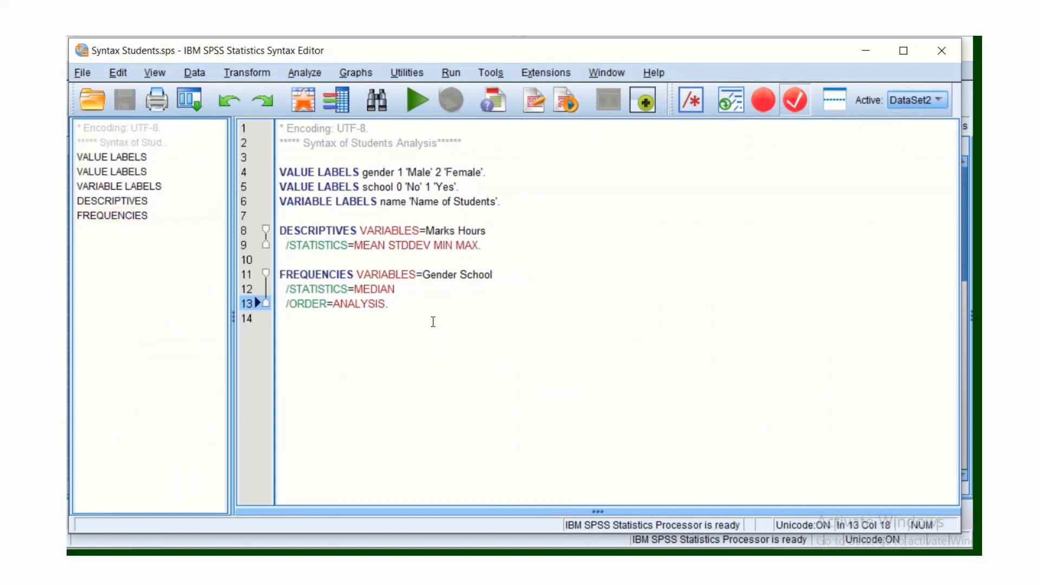
- Highlight the label, Descriptives and Frequencies commands in the syntax file to review them, and clear the selection
drag(389, 303, 286, 172)
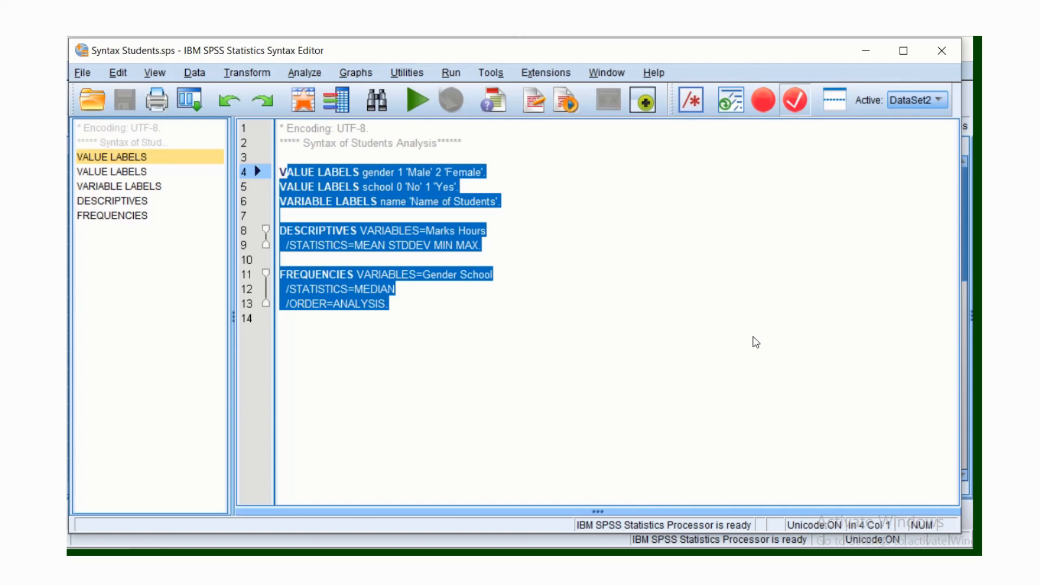
click(424, 345)
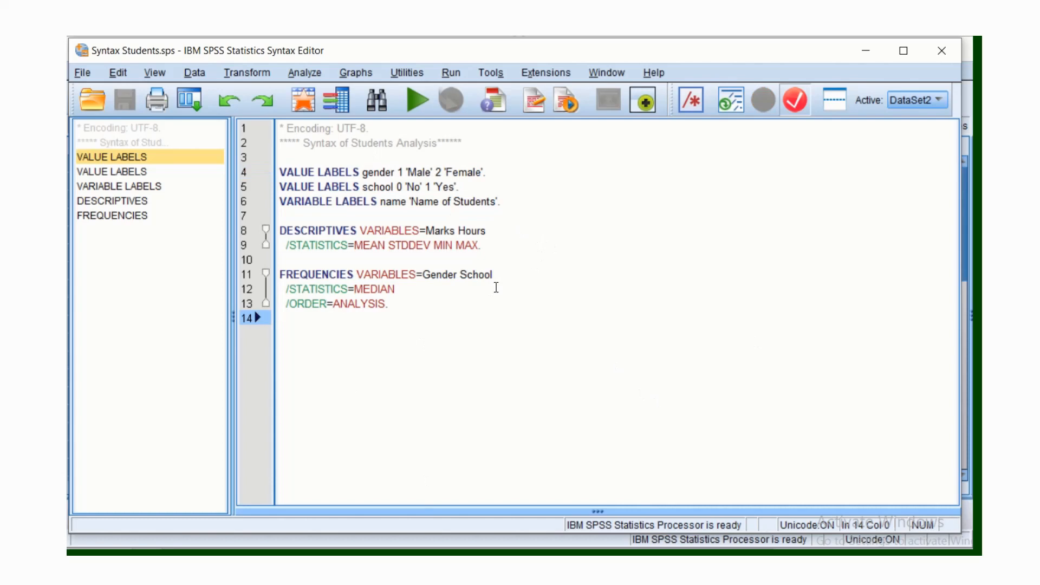
drag(281, 244, 370, 352)
click(476, 350)
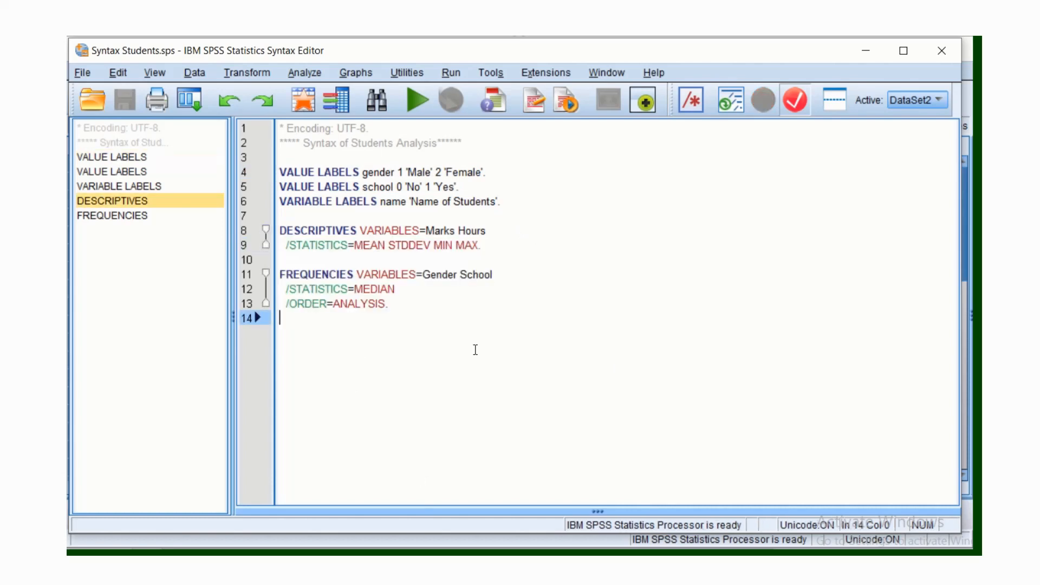